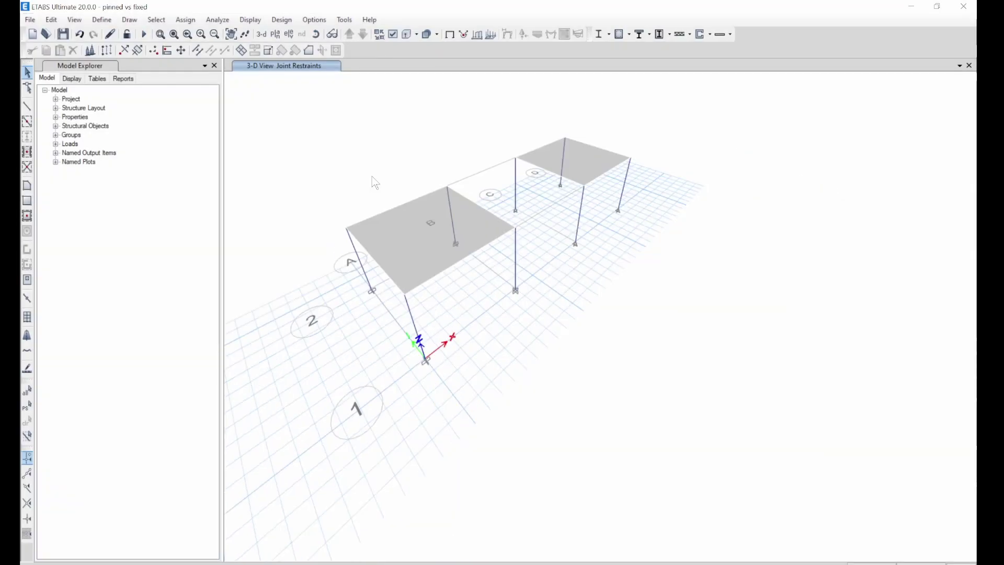
- Review the defined C25/30 concrete and Rebar460 materials
scroll(370, 212, "up", 2)
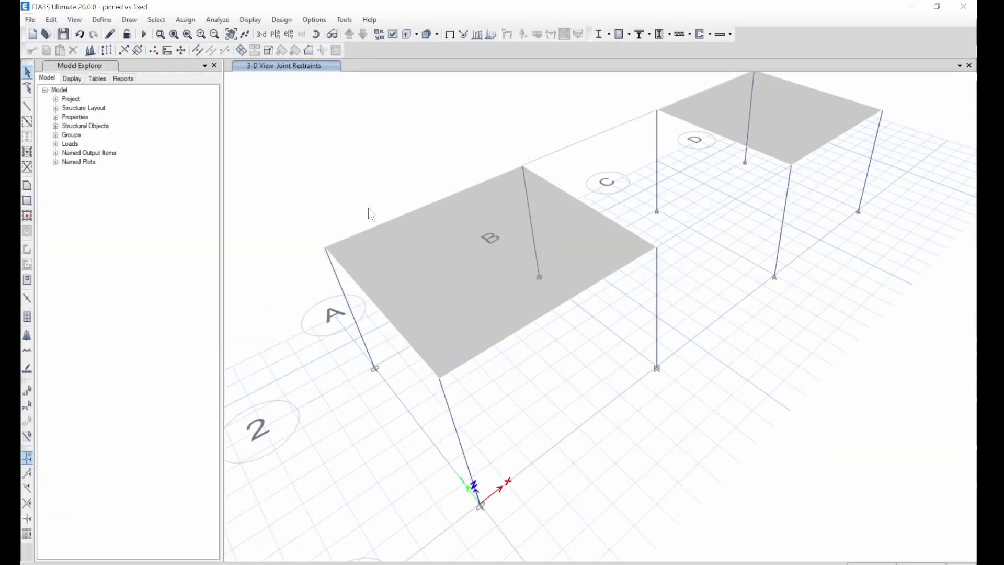
scroll(368, 220, "down", 2)
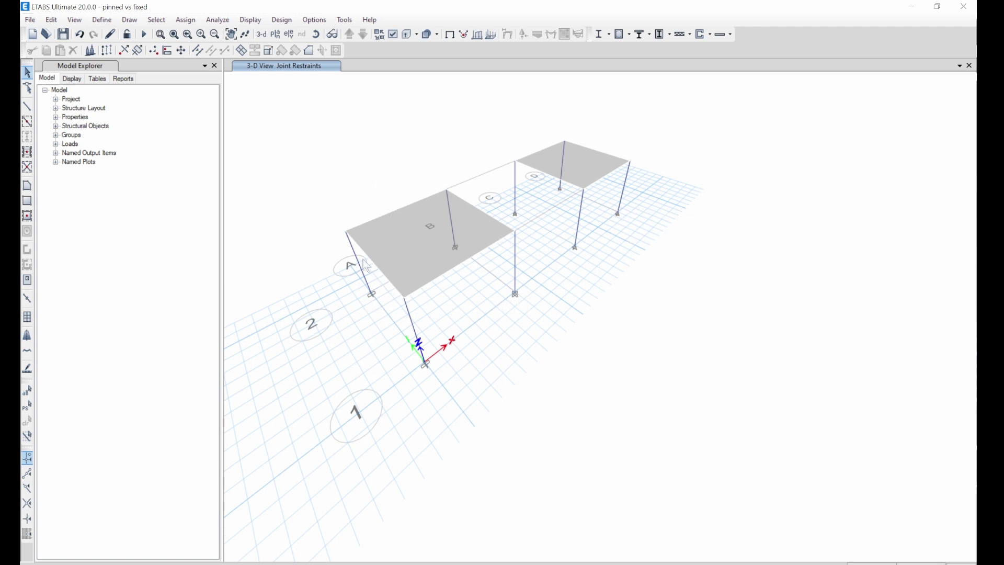
left_click(101, 19)
left_click(135, 33)
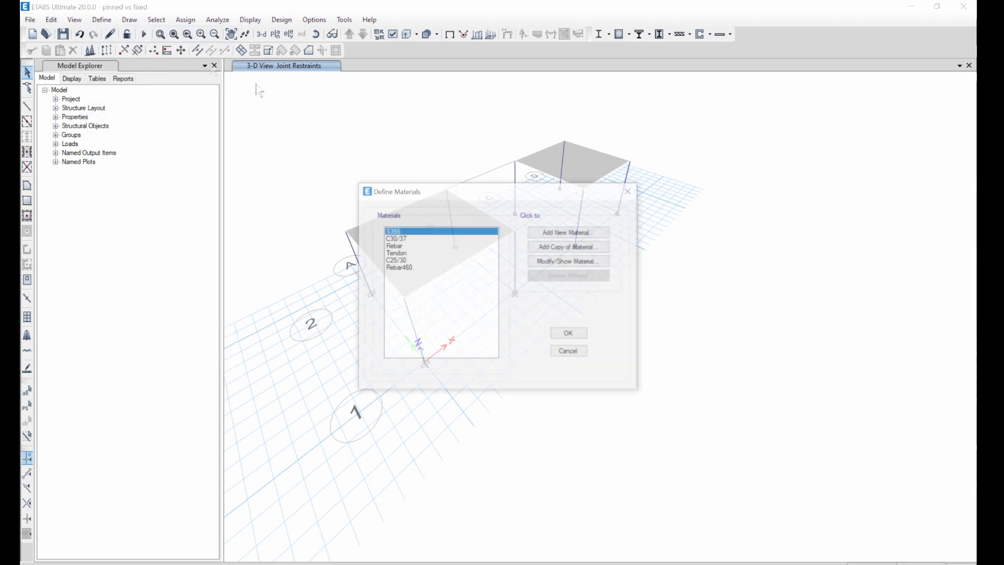
left_click(399, 262)
left_click(404, 269)
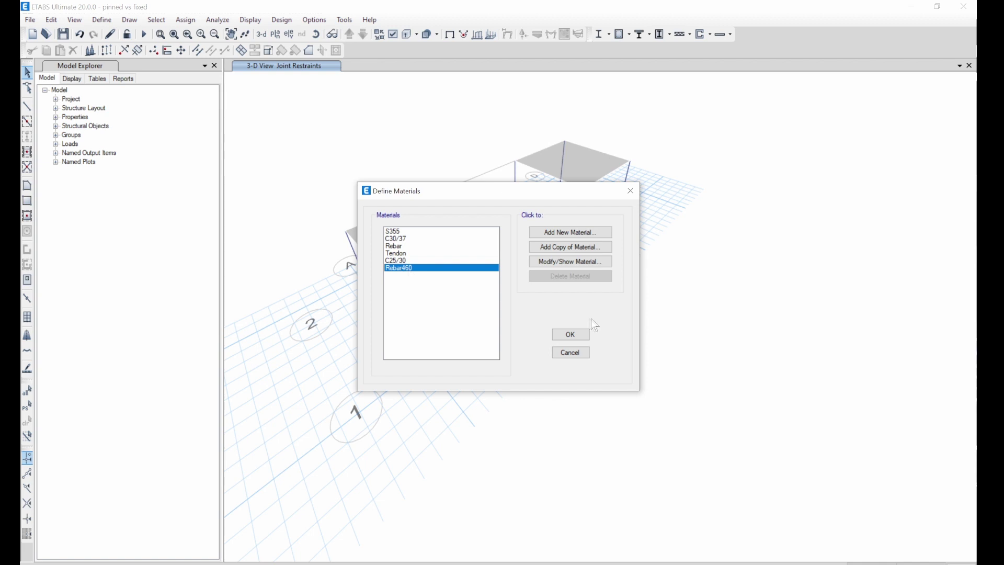
left_click(572, 353)
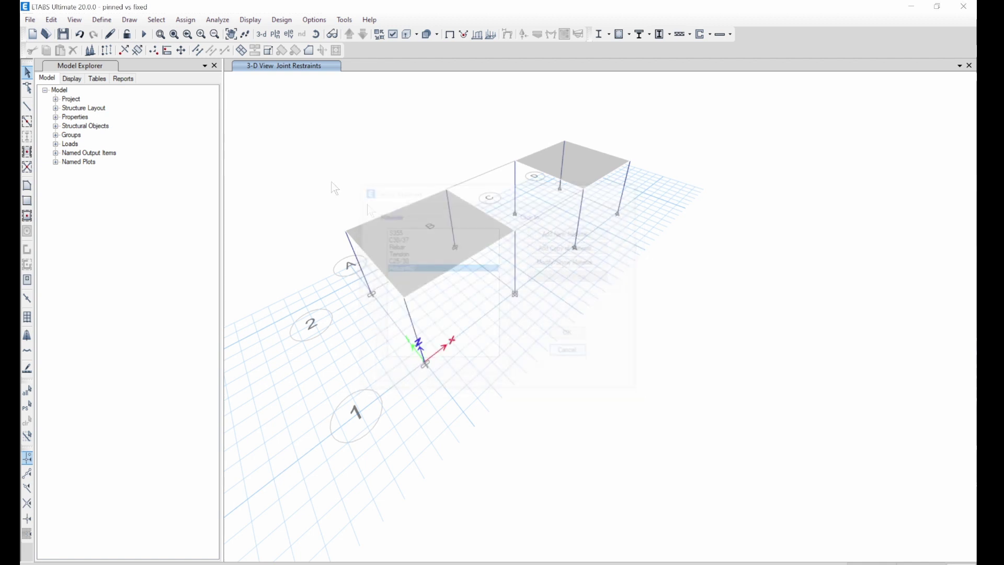
- Change the beams frame section material to C25/30 concrete
left_click(102, 20)
mouse_move(157, 50)
left_click(282, 52)
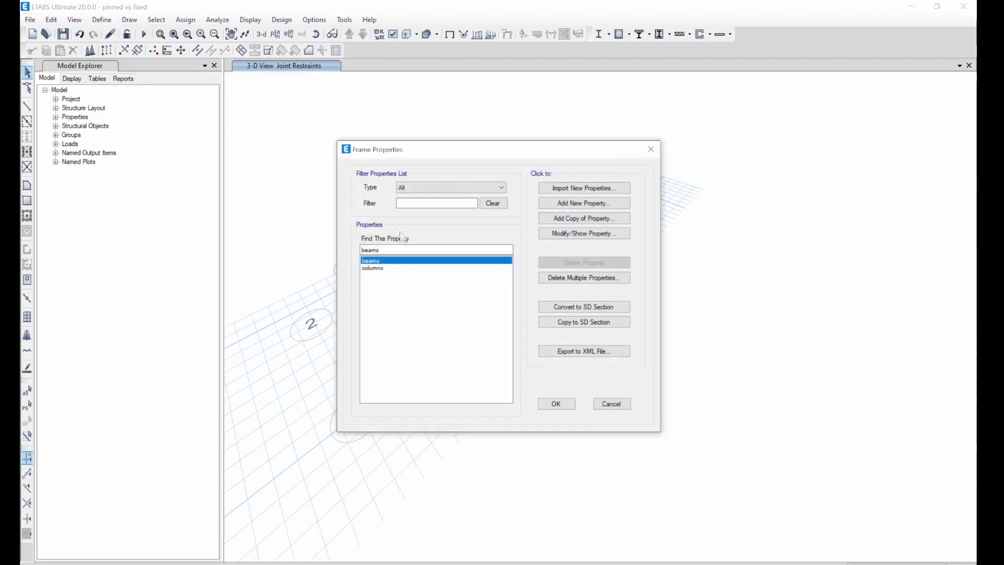
left_click(592, 238)
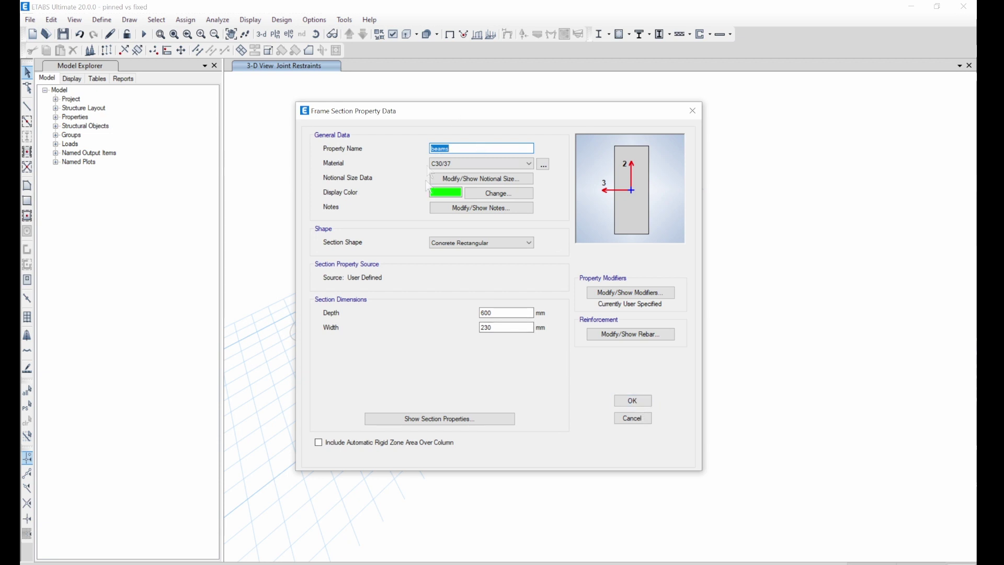
left_click(448, 167)
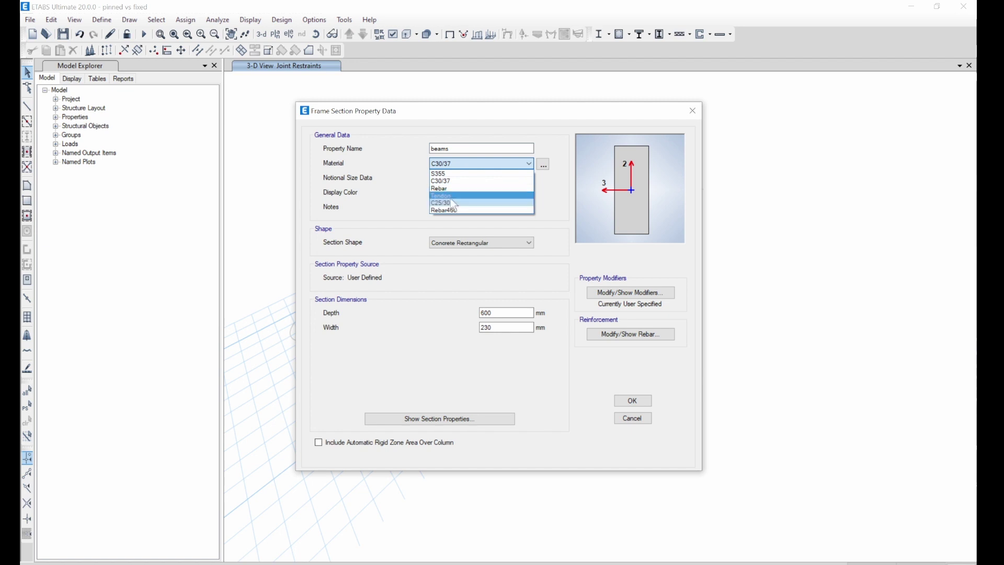
left_click(452, 203)
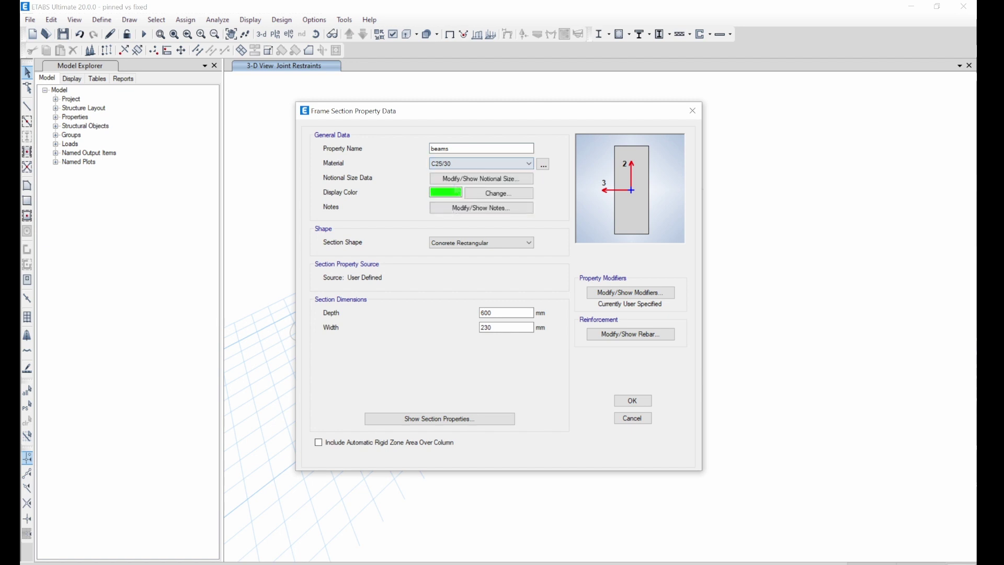
left_click(632, 401)
- Change the 230 × 230 mm columns frame section material to C25/30 concrete
left_click(400, 268)
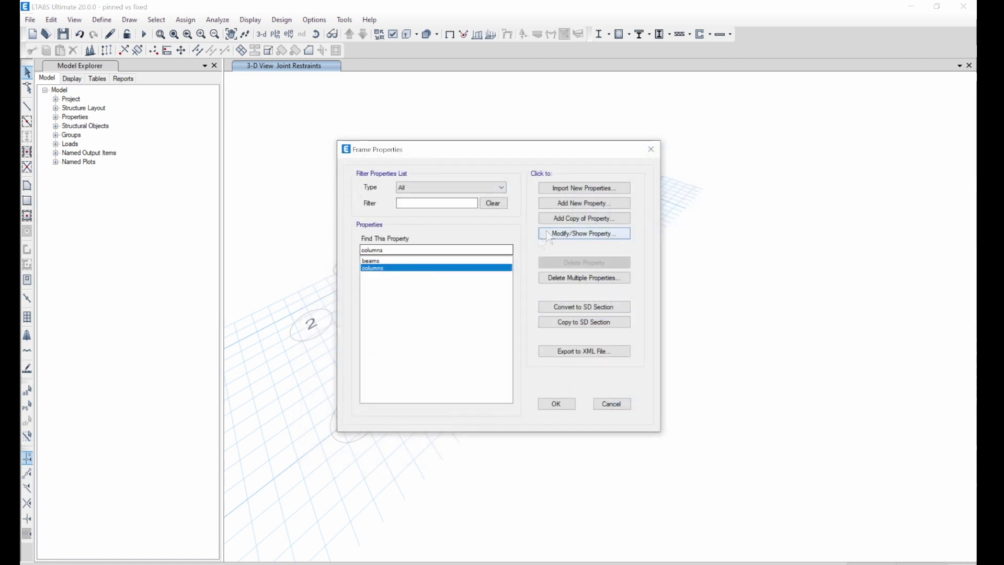
left_click(580, 233)
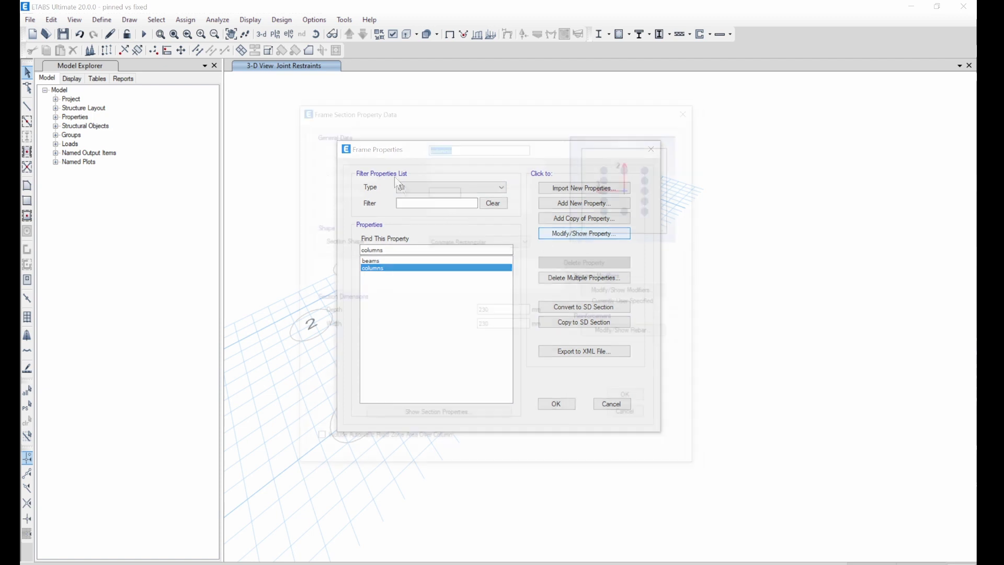
left_click(445, 163)
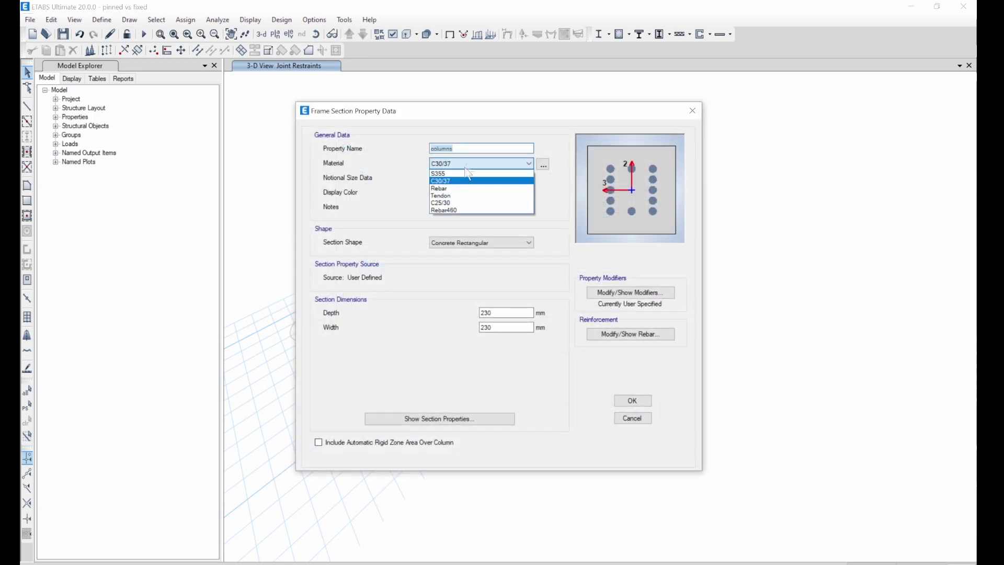
left_click(449, 204)
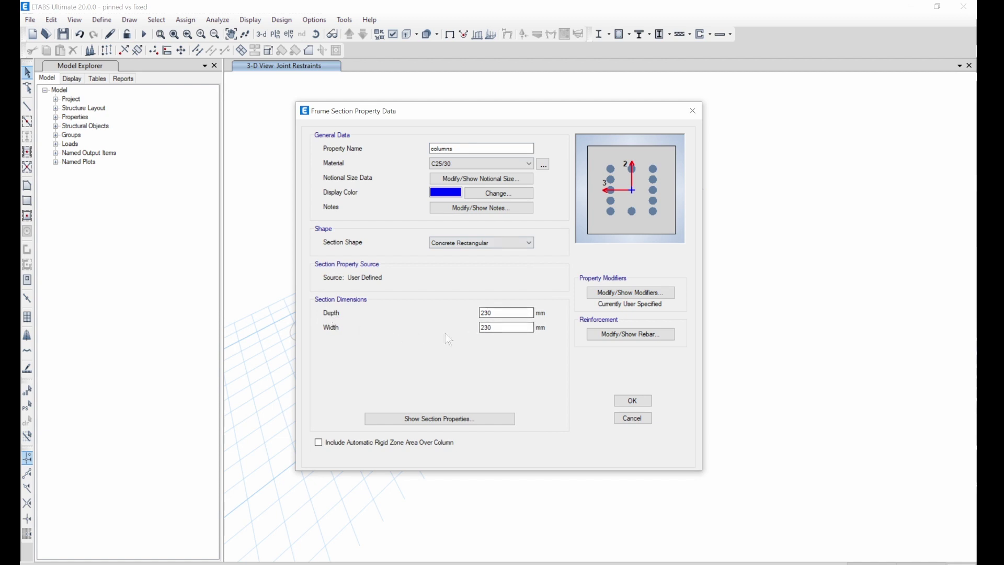
left_click(506, 327)
left_click(637, 396)
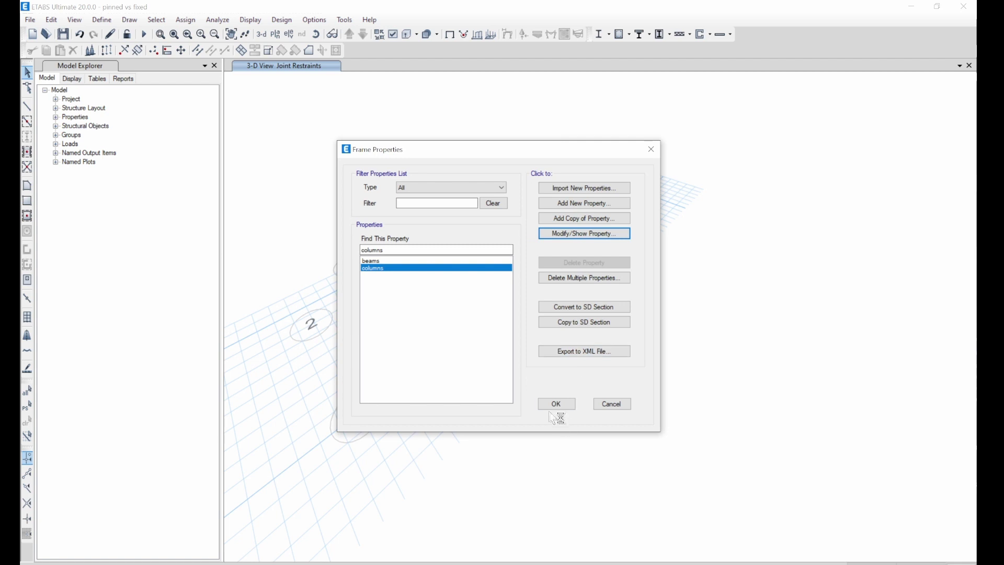
left_click(556, 404)
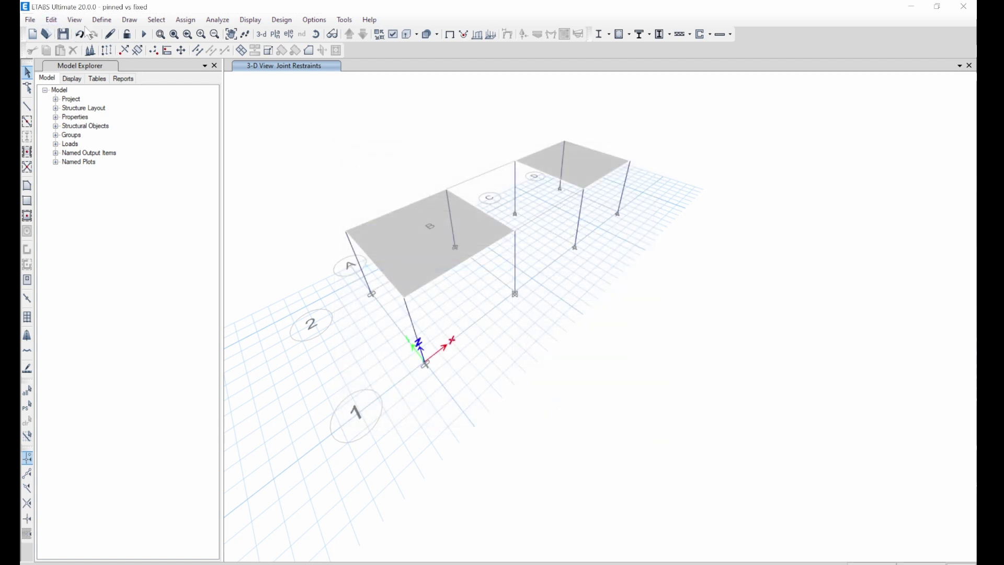
- Set the 150 mm Slab150 slab section's material to C25/30 concrete
left_click(101, 21)
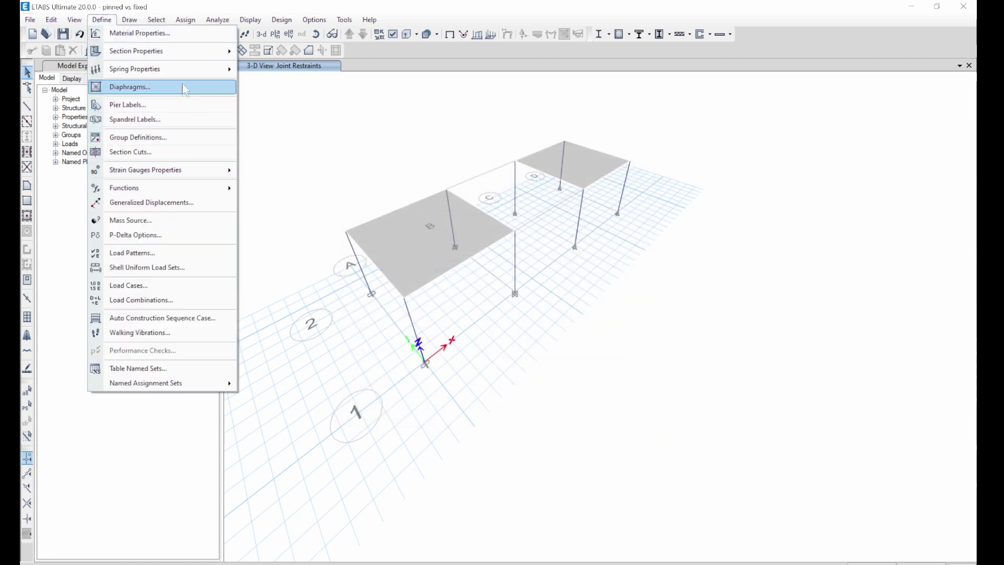
mouse_move(187, 54)
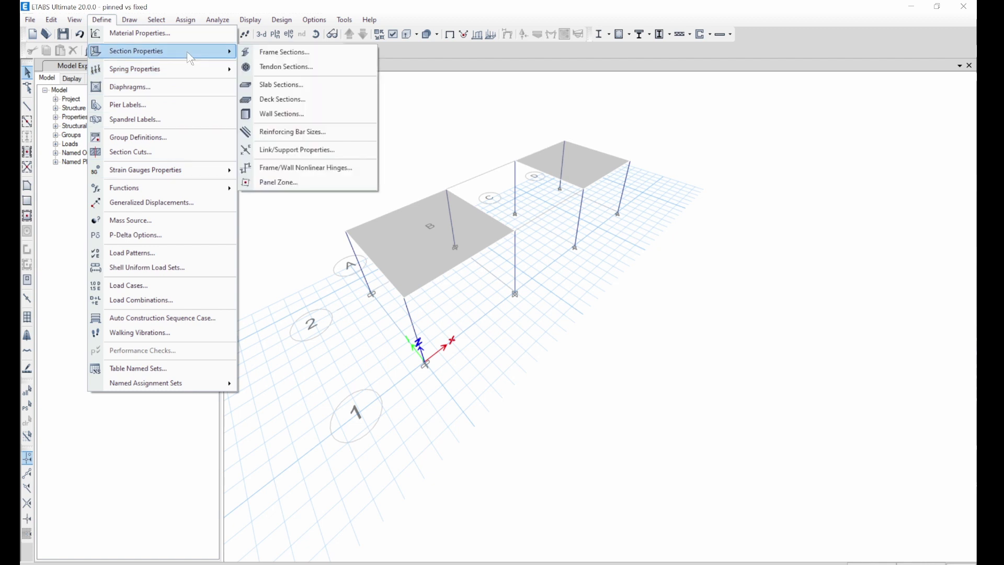
left_click(285, 84)
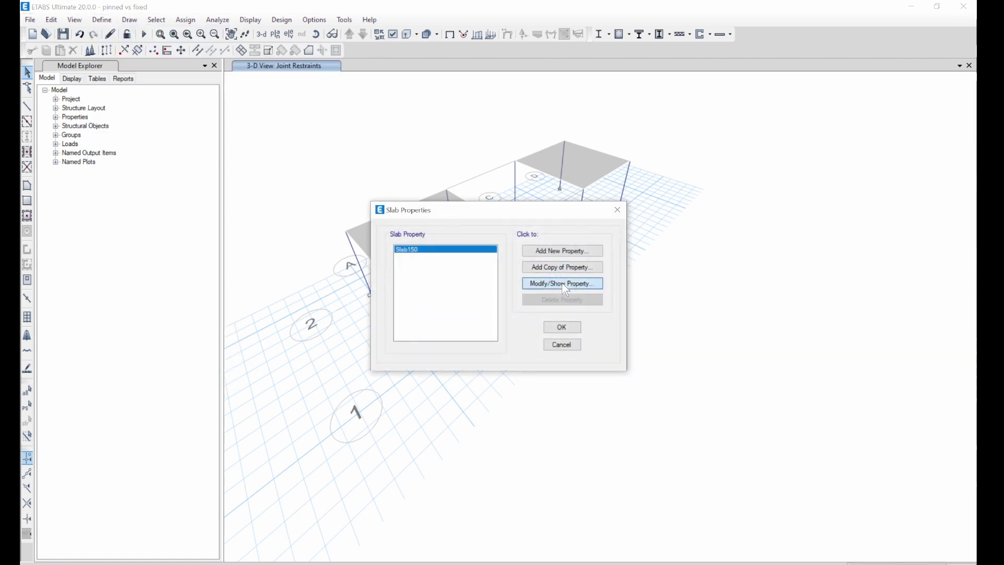
left_click(554, 282)
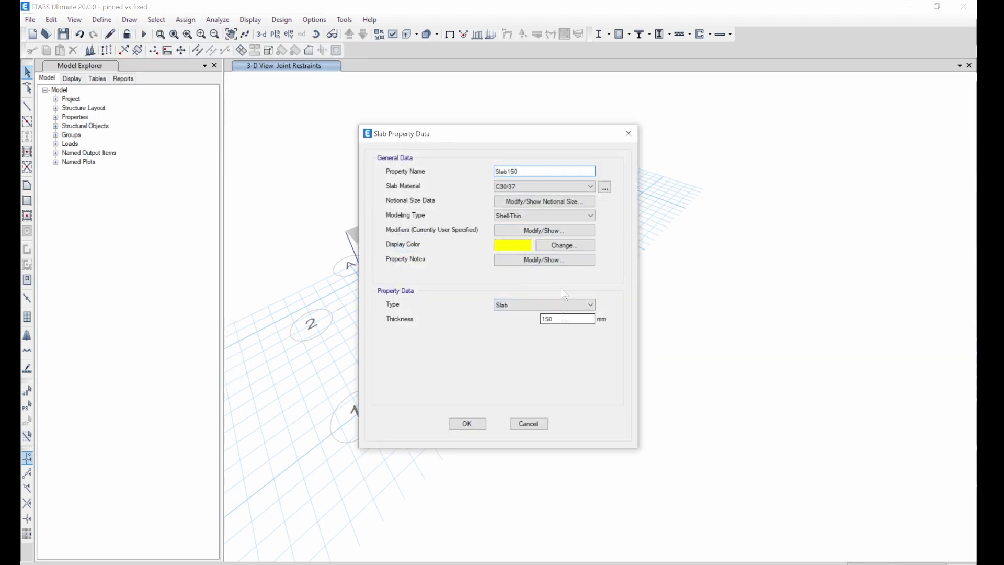
left_click(525, 187)
left_click(523, 228)
left_click(468, 424)
left_click(560, 328)
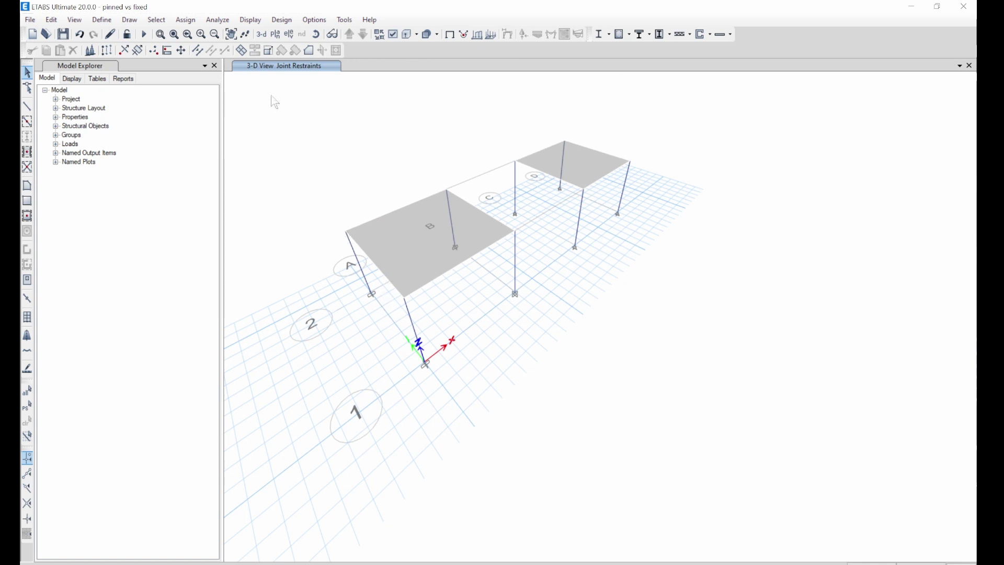
left_click(276, 34)
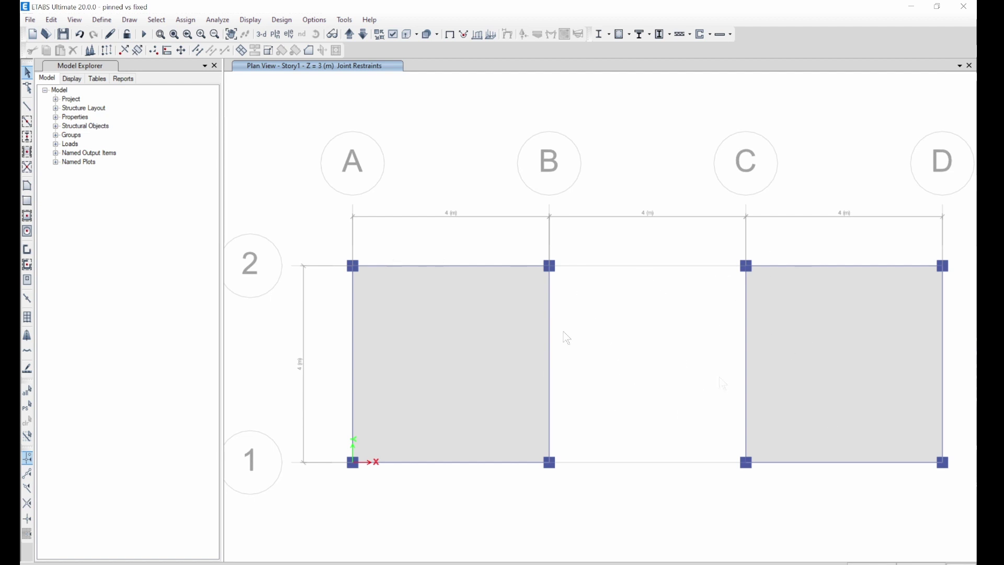
left_click(261, 34)
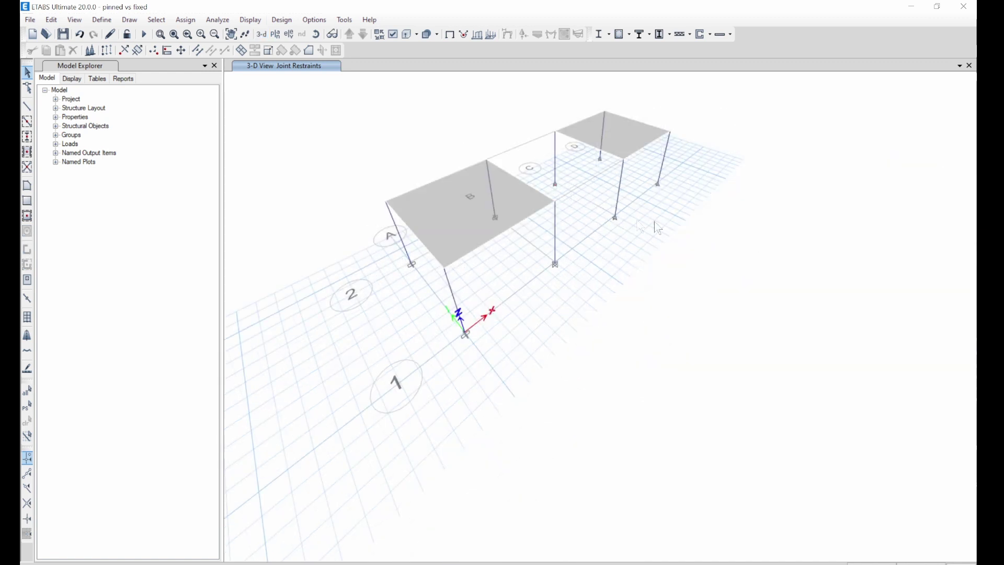
scroll(609, 199, "up", 3)
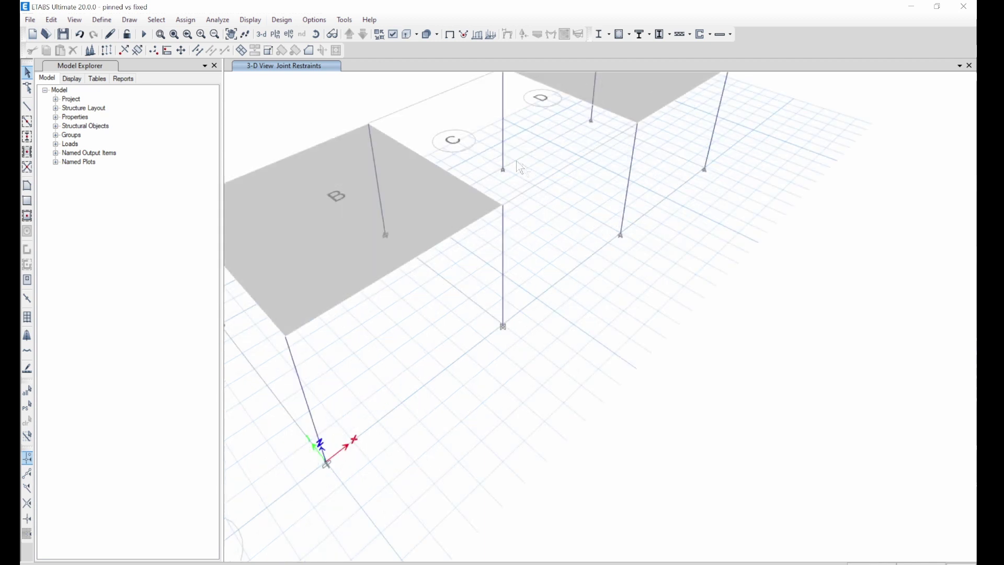
scroll(607, 187, "down", 3)
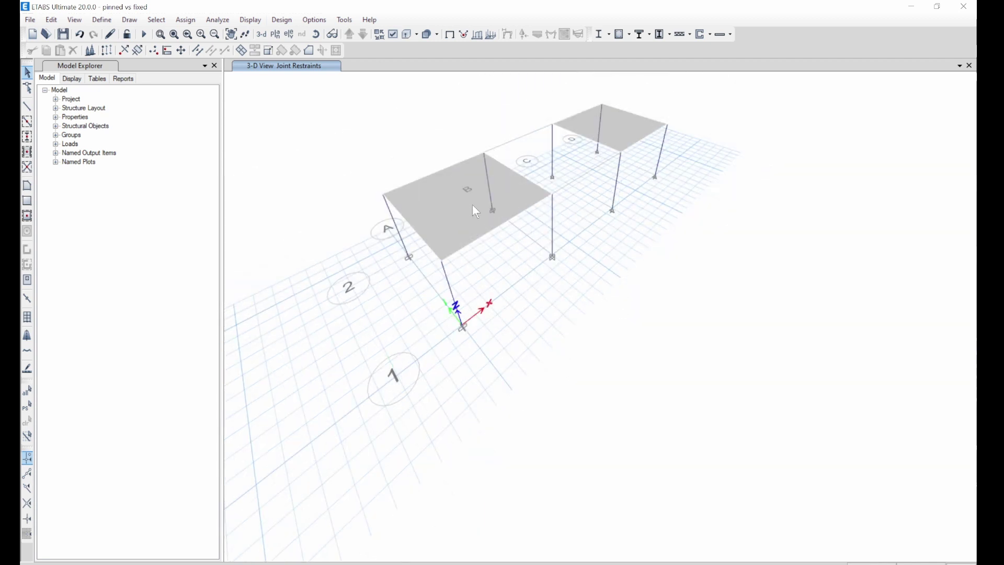
scroll(472, 205, "up", 3)
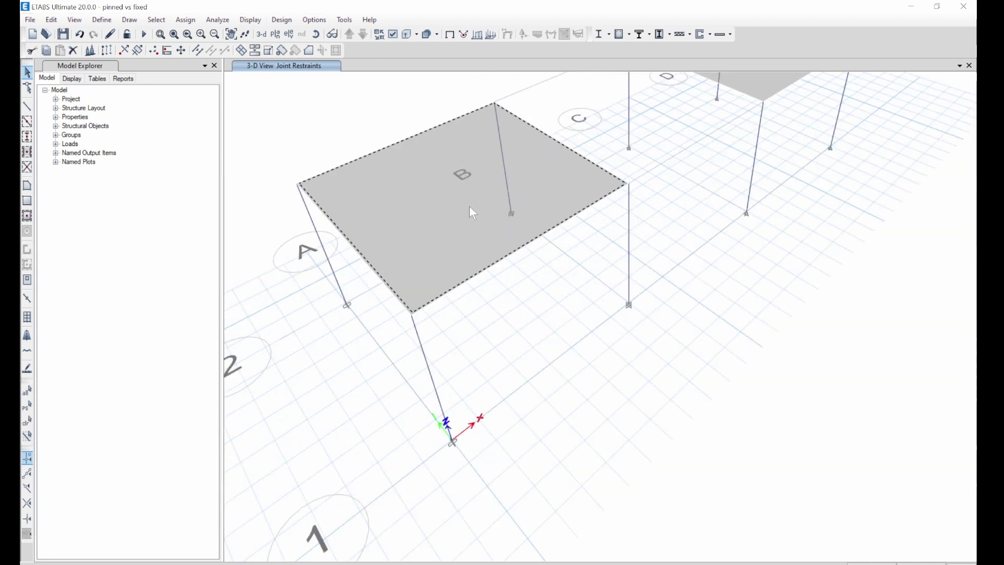
- Inspect the three slabs' information, including slab F1's 3 kN/m² dead and live loads
right_click(470, 207)
left_click(515, 191)
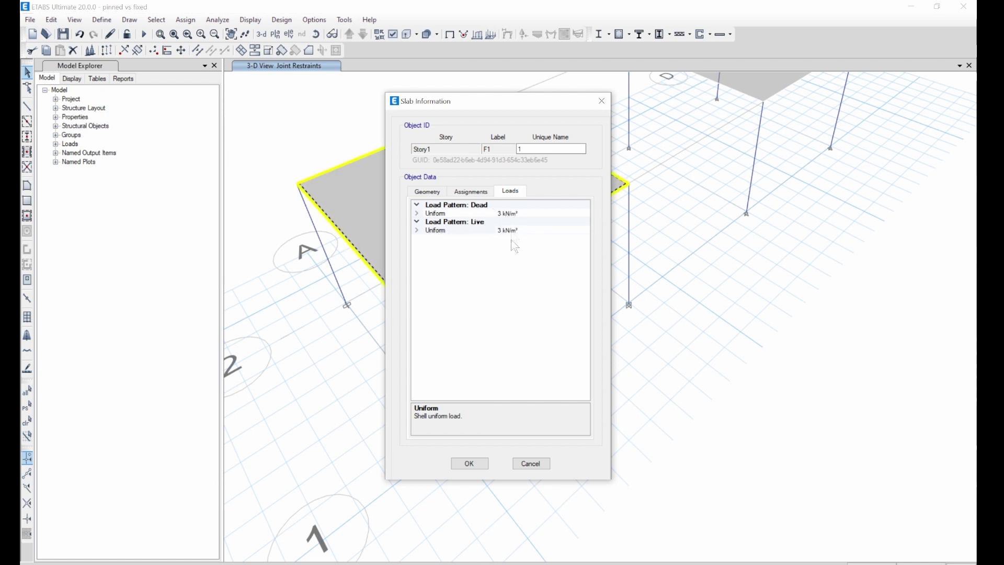
left_click(610, 104)
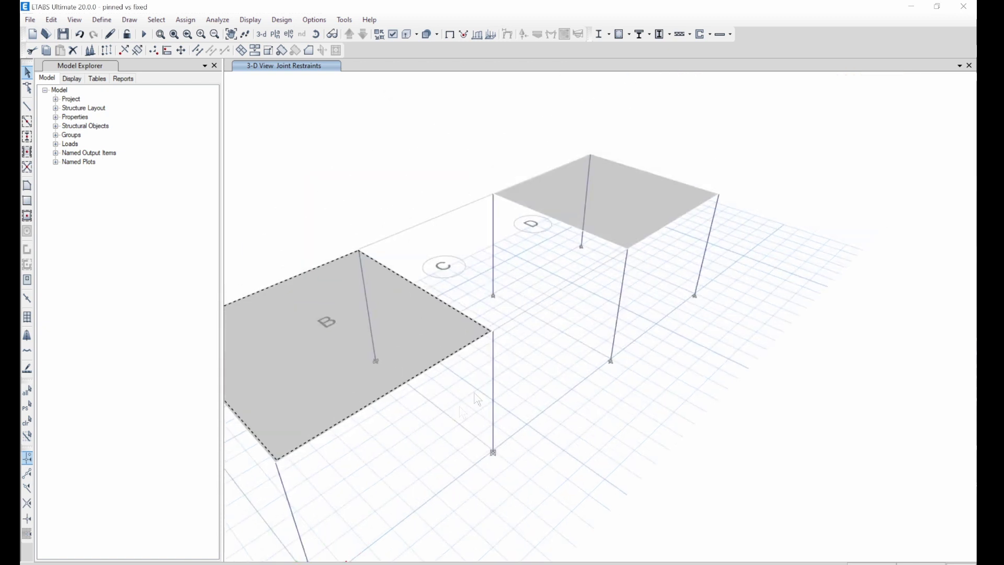
right_click(618, 209)
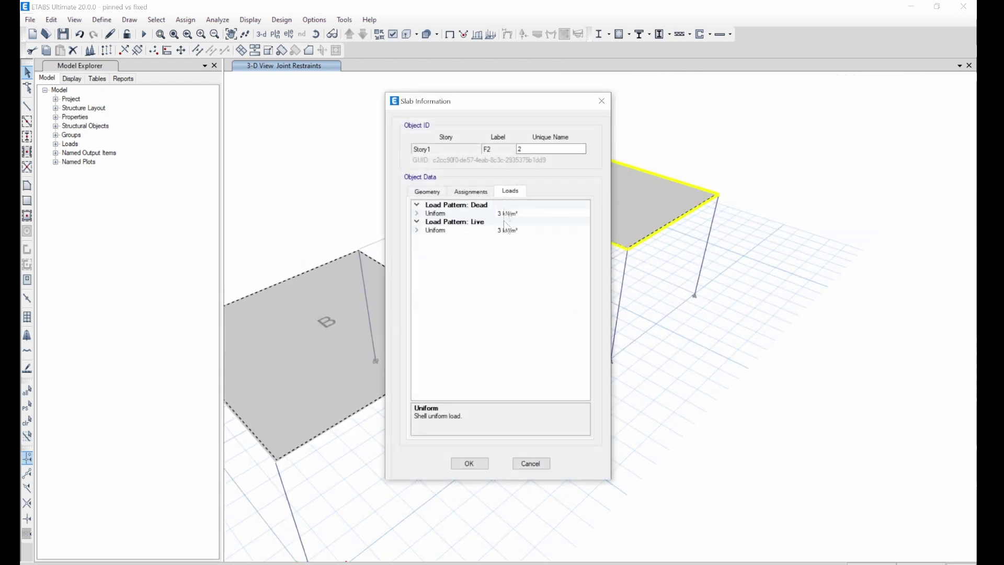
left_click(602, 101)
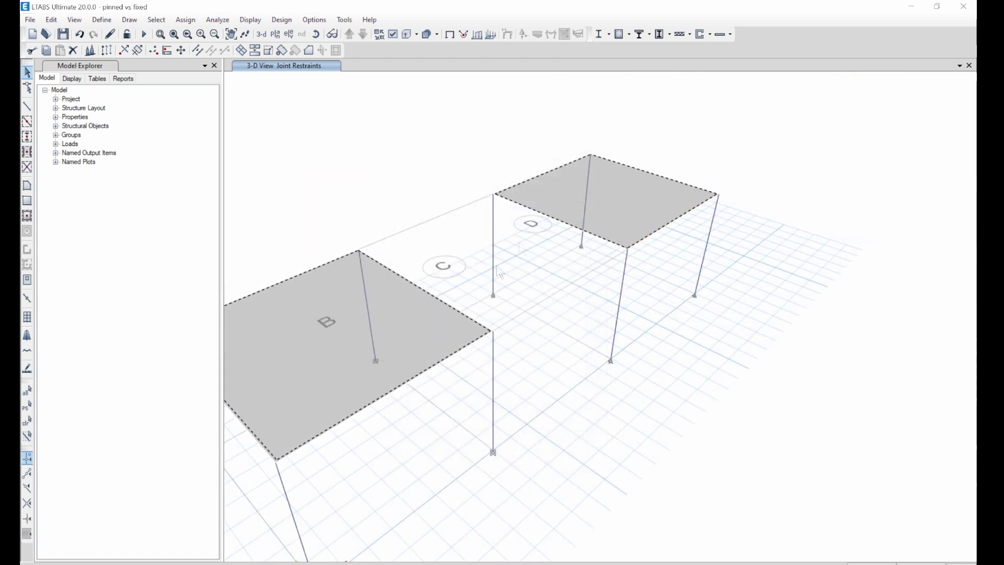
right_click(435, 364)
left_click(601, 101)
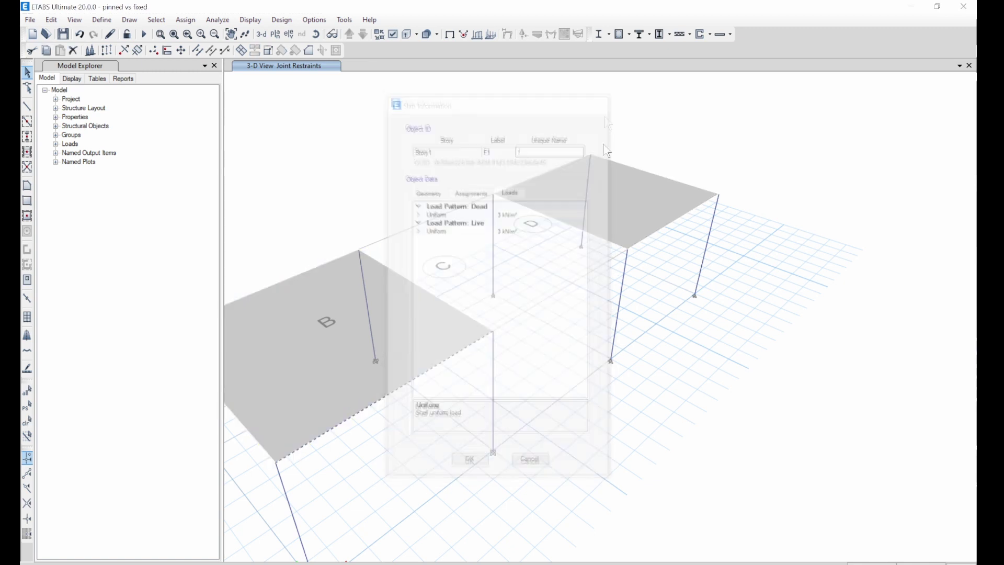
- Review beam B3's loads, showing its 7 kN/m Dead uniform force
right_click(462, 347)
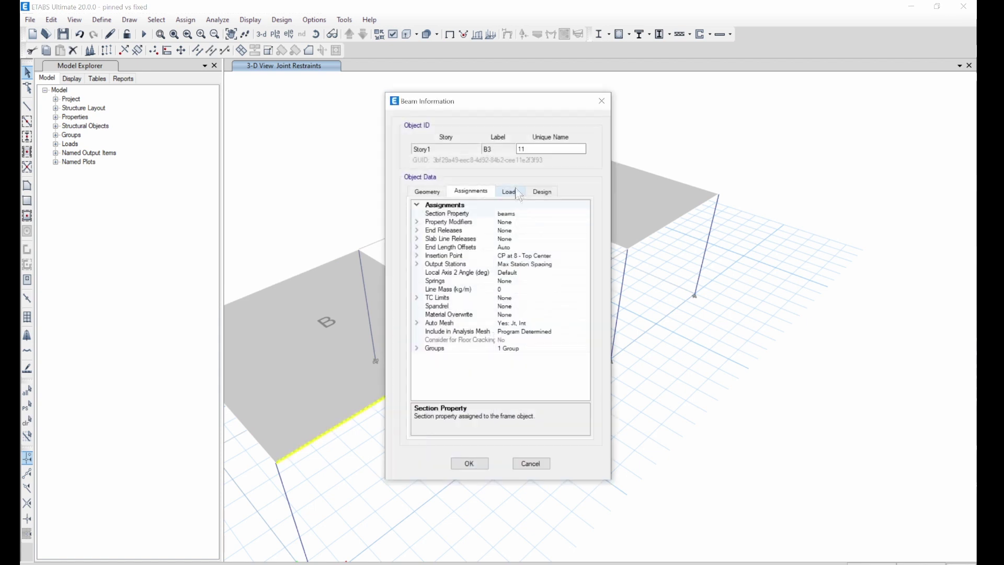
left_click(516, 192)
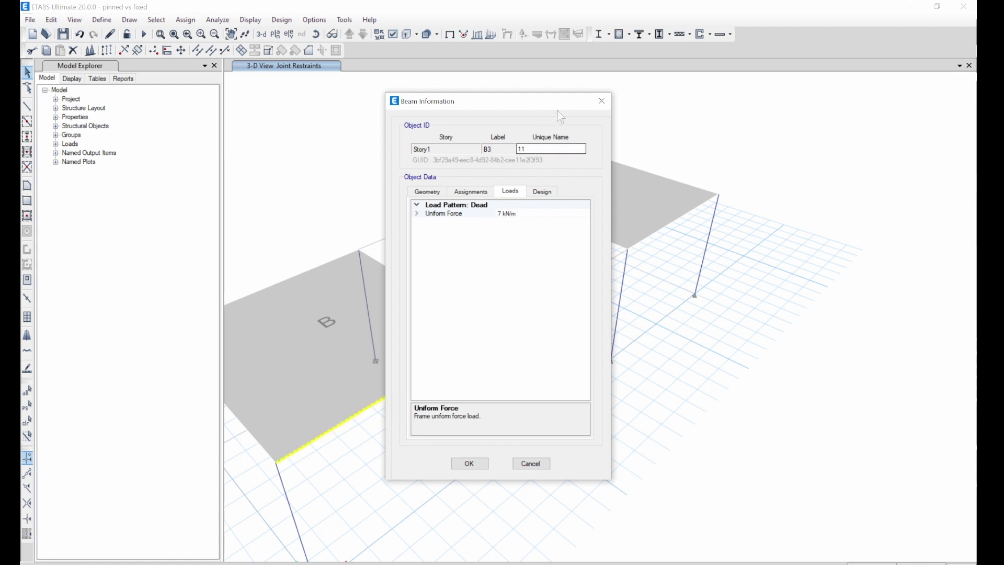
left_click(602, 100)
left_click(250, 21)
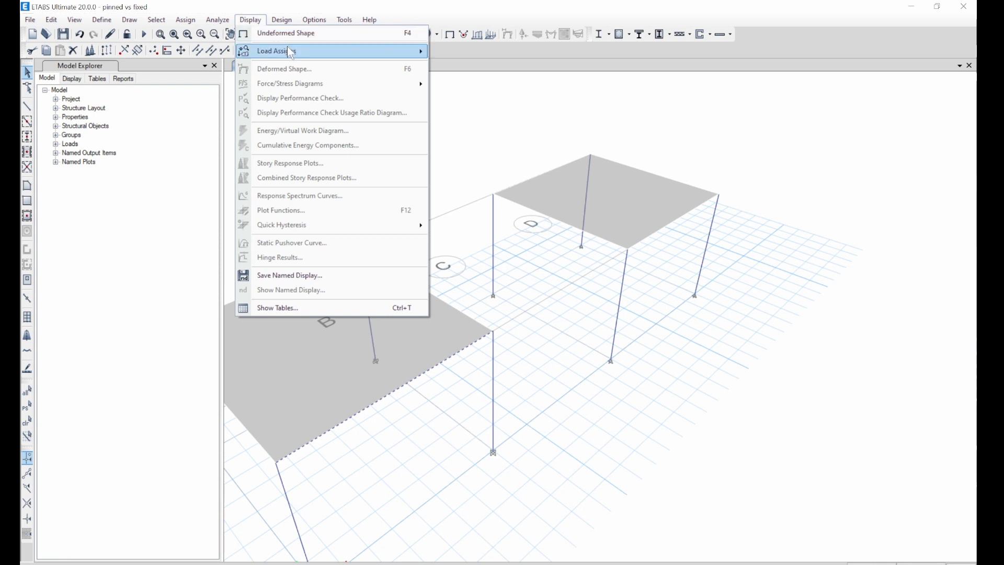
- Display the Dead loads assigned to the frames in the 3-D view
mouse_move(287, 49)
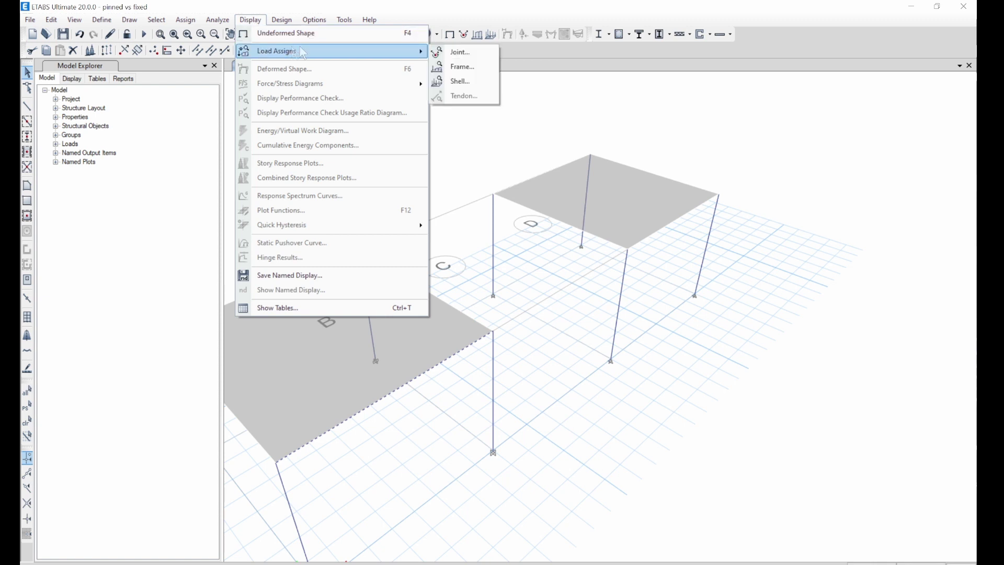
left_click(475, 67)
left_click(538, 406)
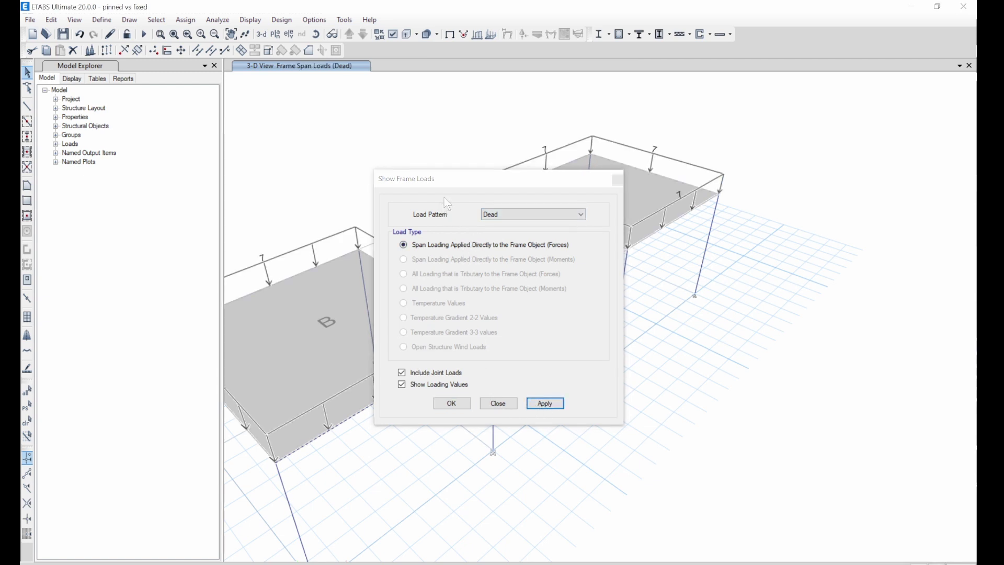
left_click_drag(466, 188, 699, 250)
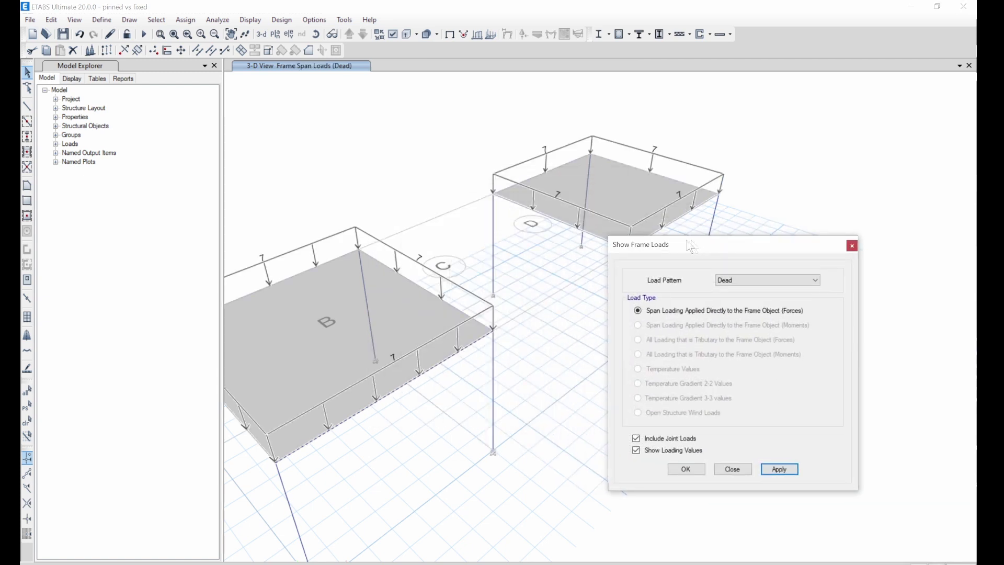
left_click(852, 247)
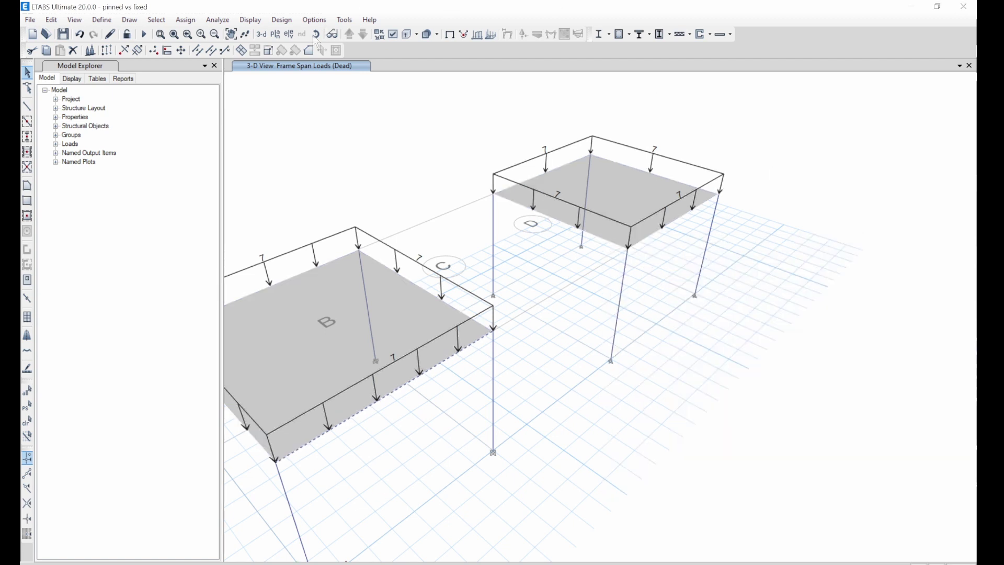
- Display the Dead shell loads, then the Live shell loads showing 3 on both slabs
left_click(264, 23)
mouse_move(319, 48)
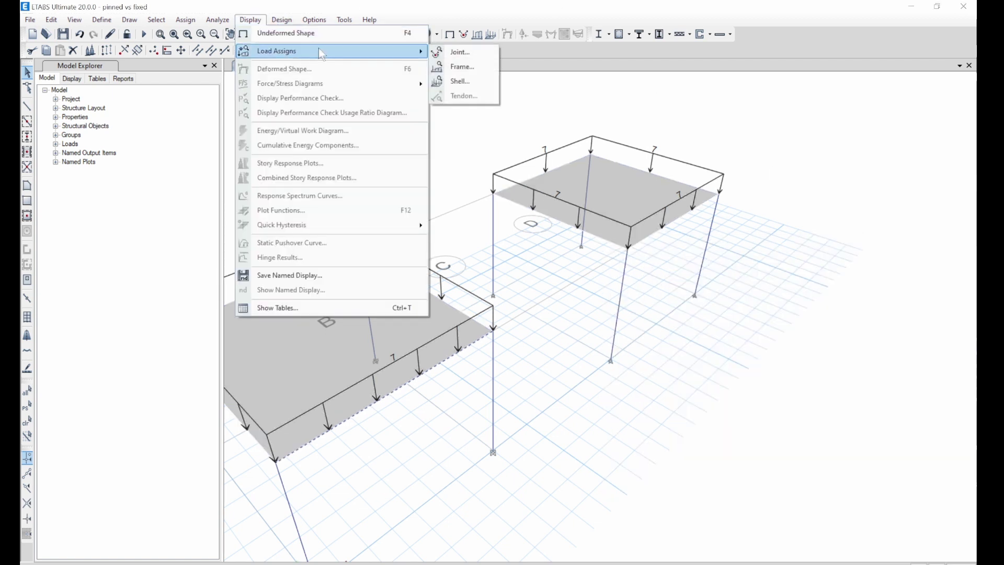
left_click(462, 81)
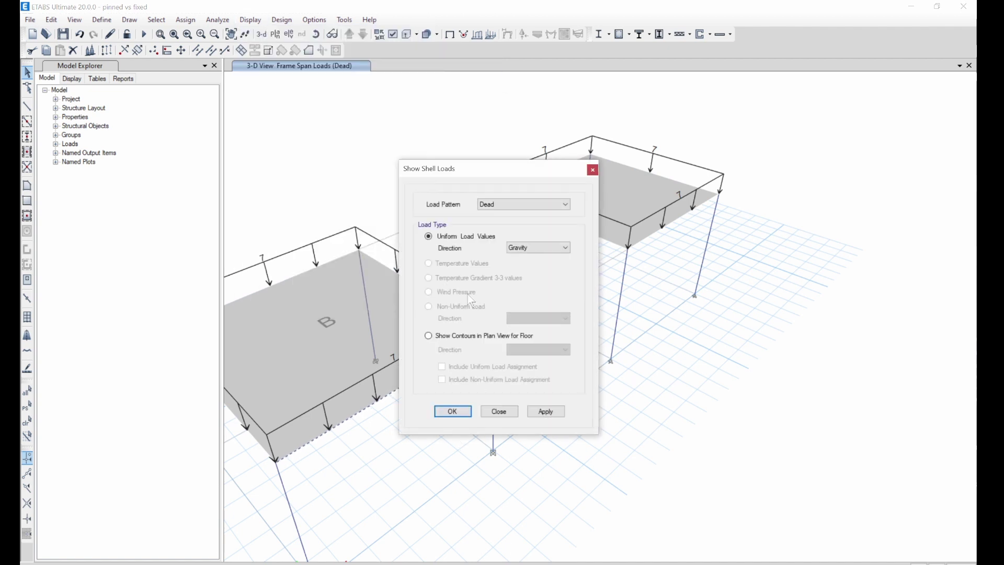
left_click(547, 413)
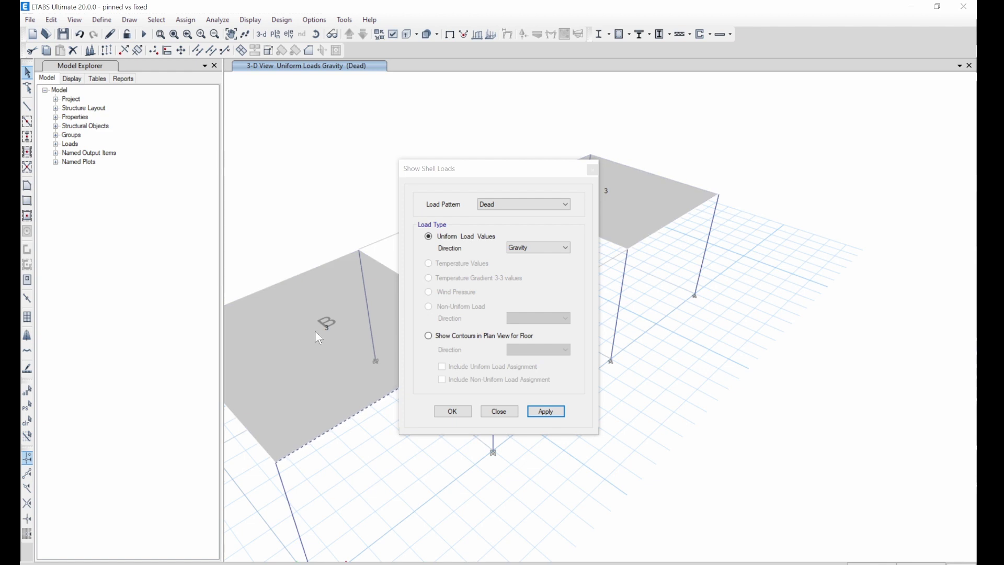
left_click(532, 204)
left_click(515, 223)
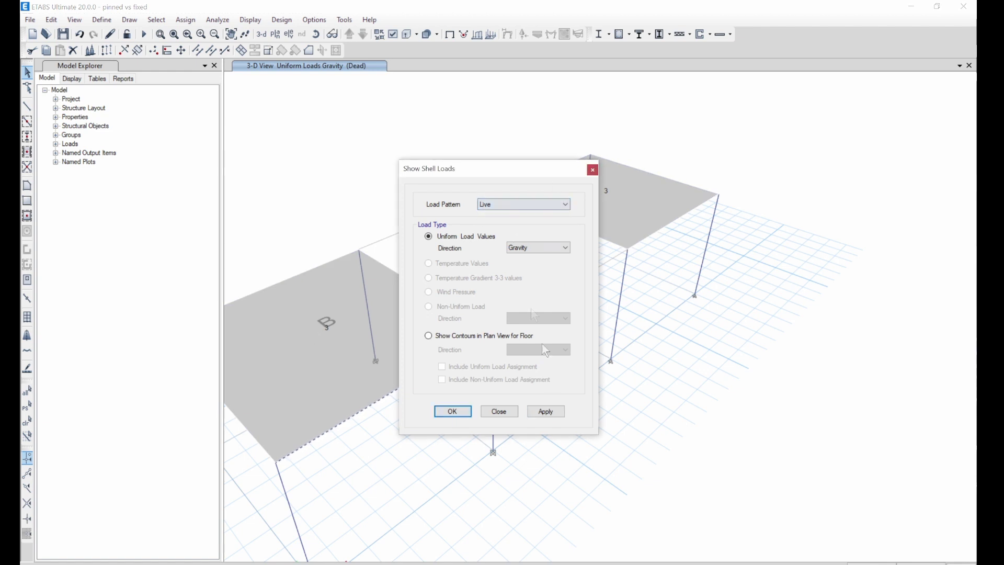
left_click(552, 413)
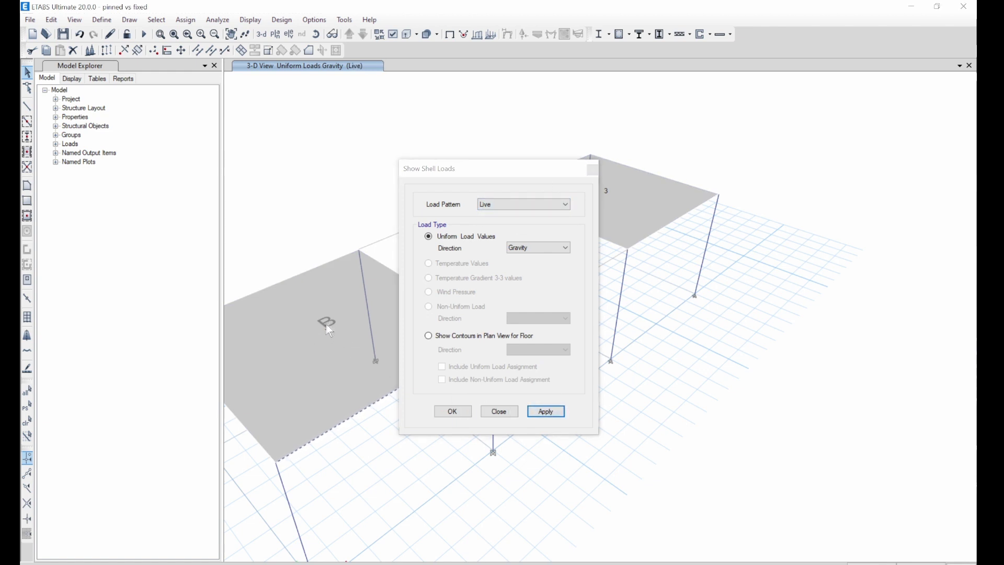
left_click(591, 171)
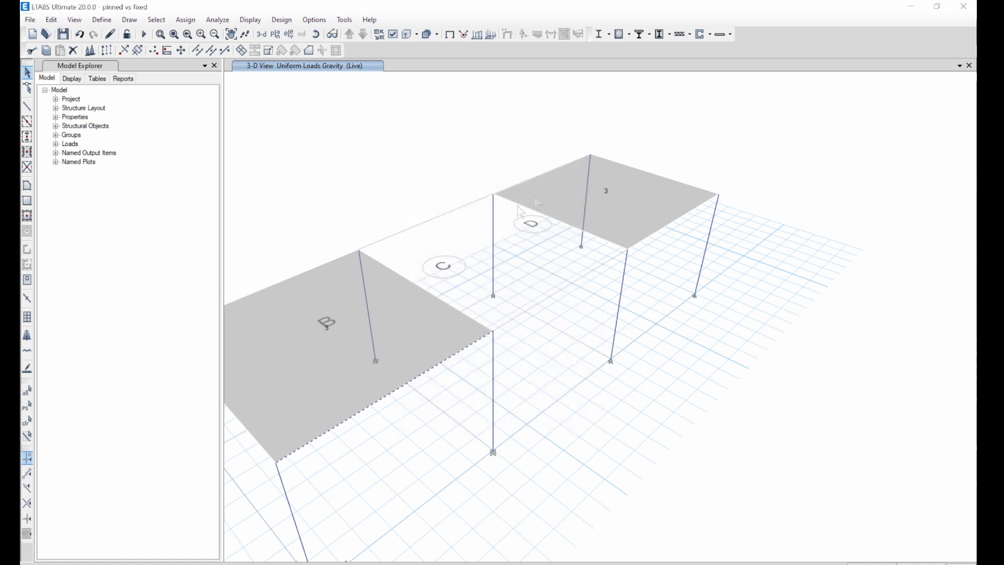
scroll(534, 196, "down", 4)
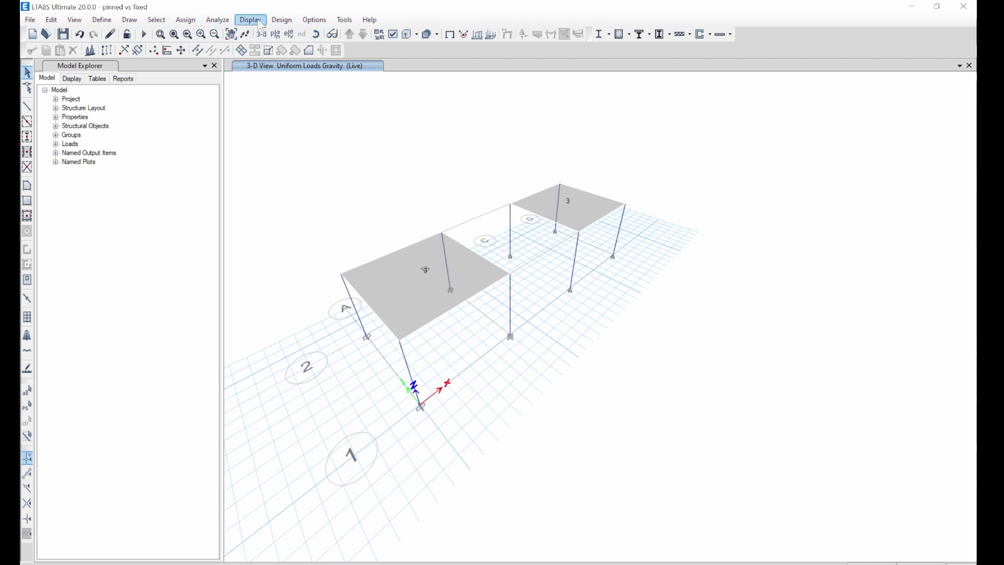
left_click(219, 23)
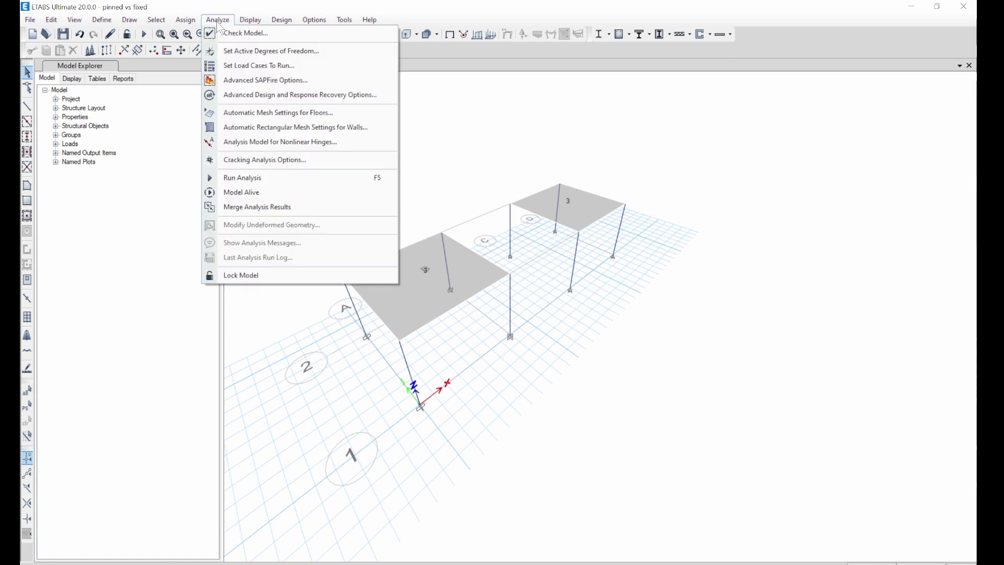
- Run the analysis and read joint displacements on the Dead-load deformed shape
left_click(247, 181)
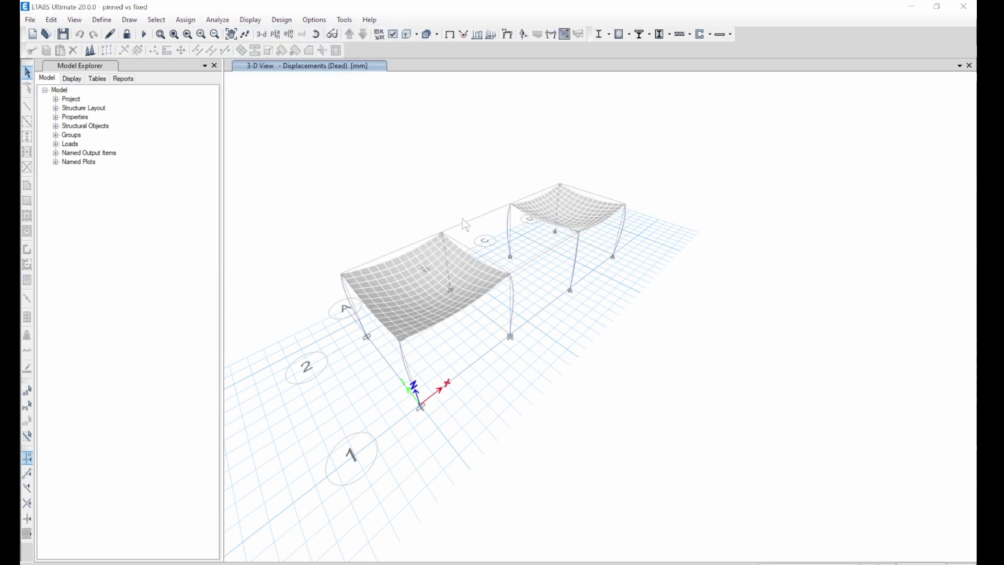
mouse_move(632, 193)
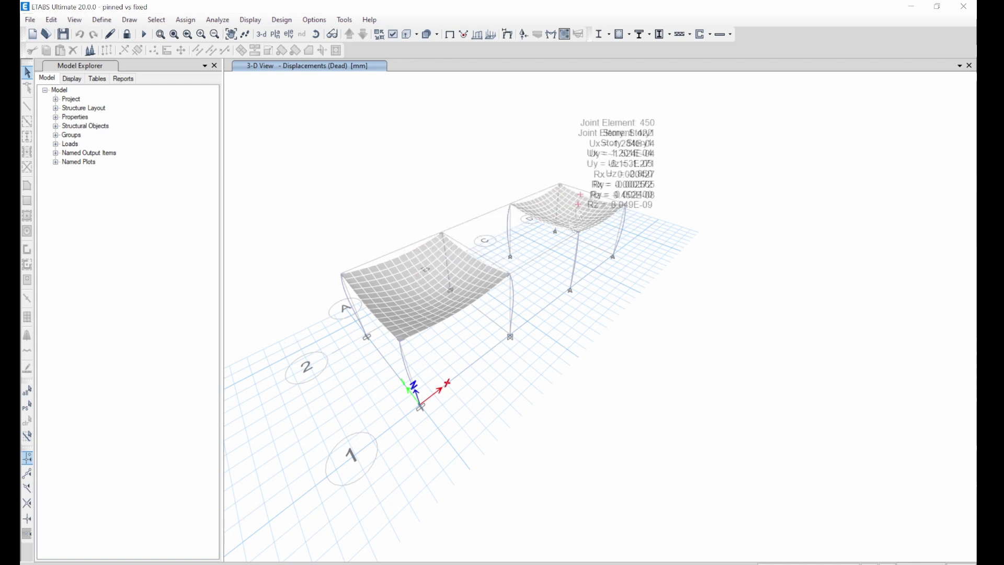
mouse_move(366, 288)
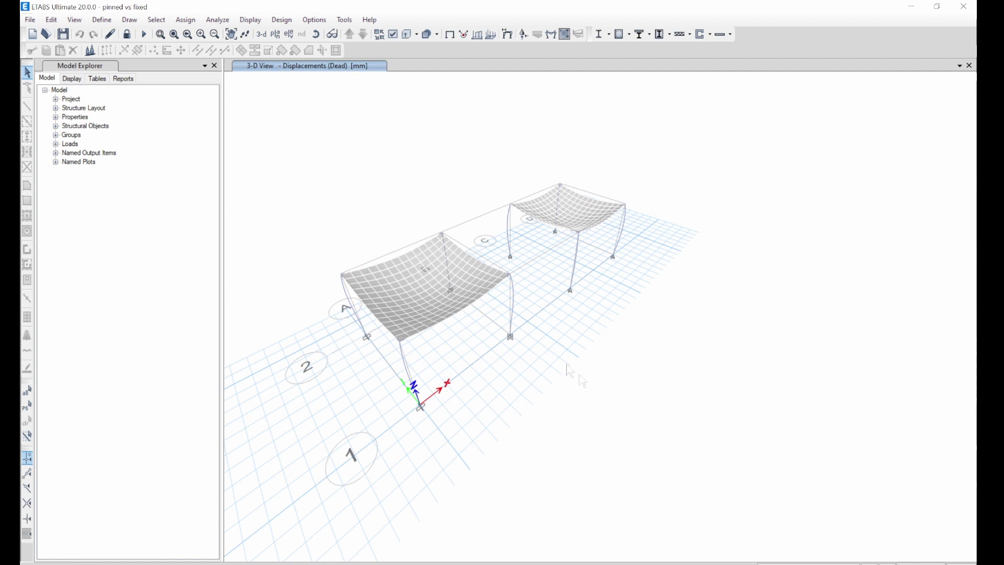
mouse_move(469, 327)
scroll(345, 282, "up", 2)
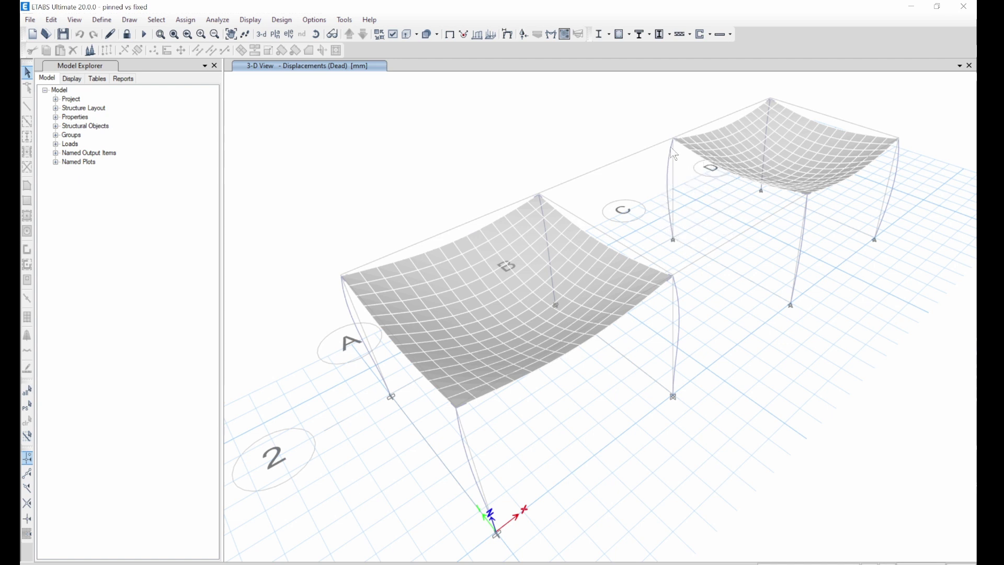
scroll(637, 218, "down", 3)
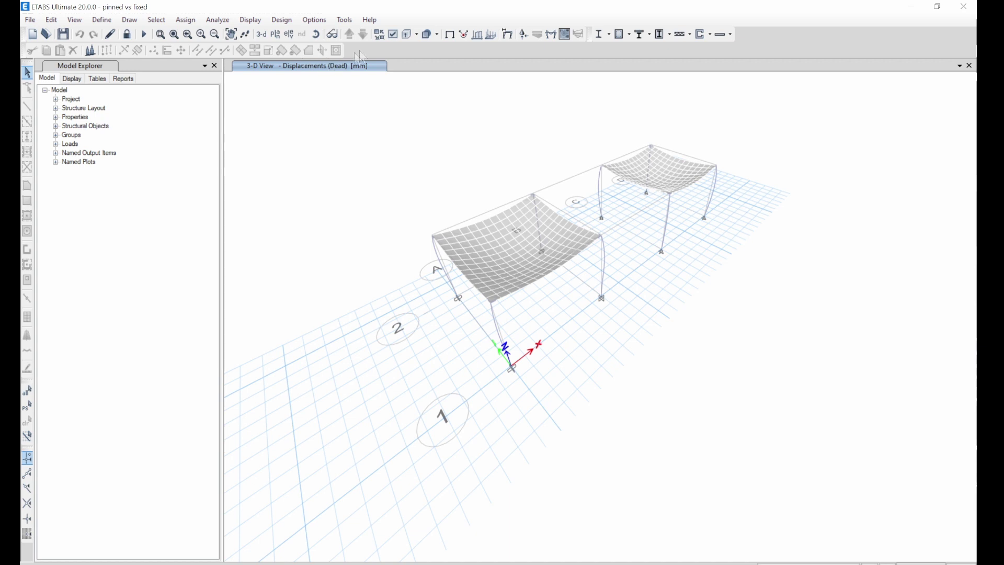
- Draw the Moment 3-3 diagram for 1.35gk+1.5qk on the Story1 plan view
left_click(552, 35)
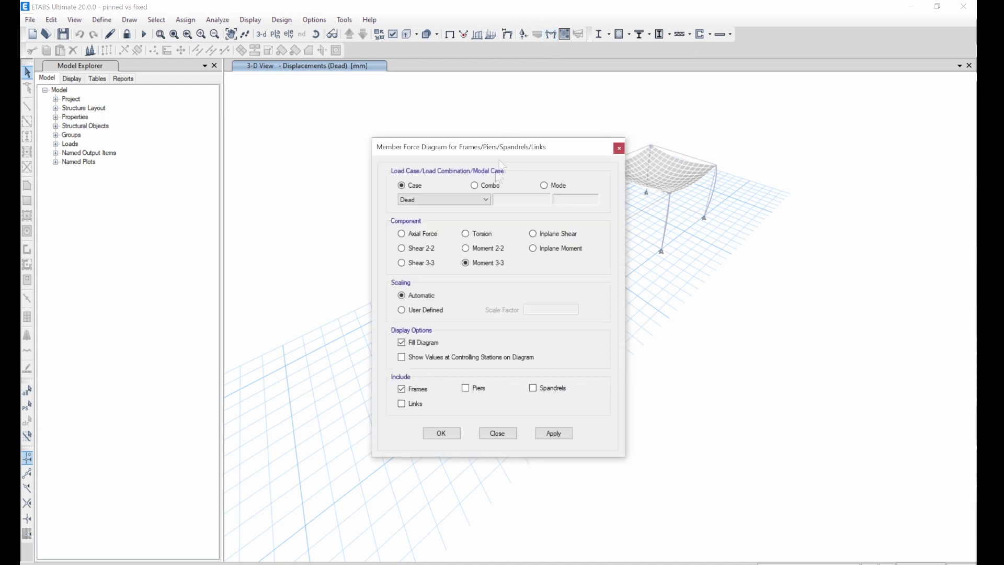
left_click(483, 188)
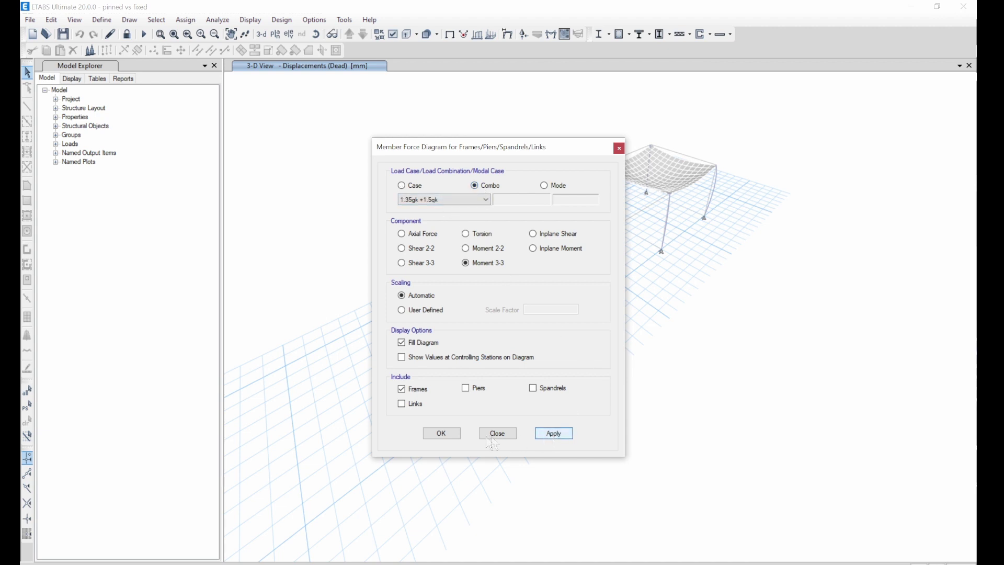
left_click(442, 433)
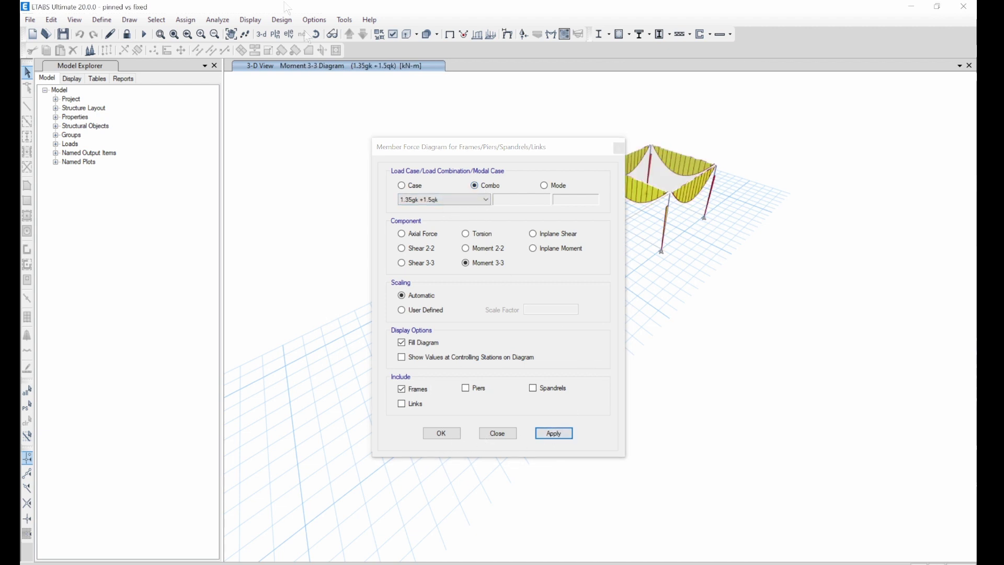
left_click(275, 35)
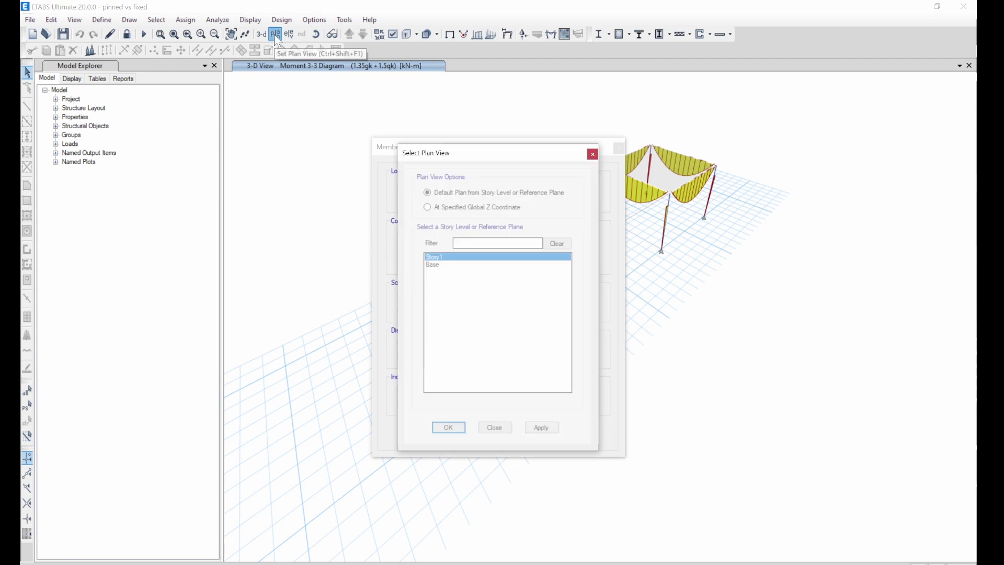
left_click(448, 427)
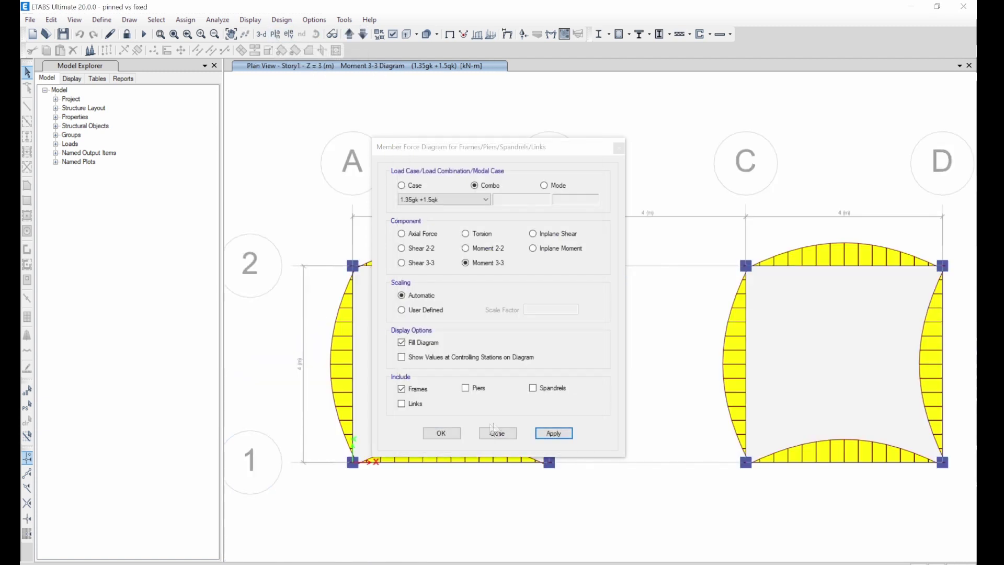
left_click(618, 148)
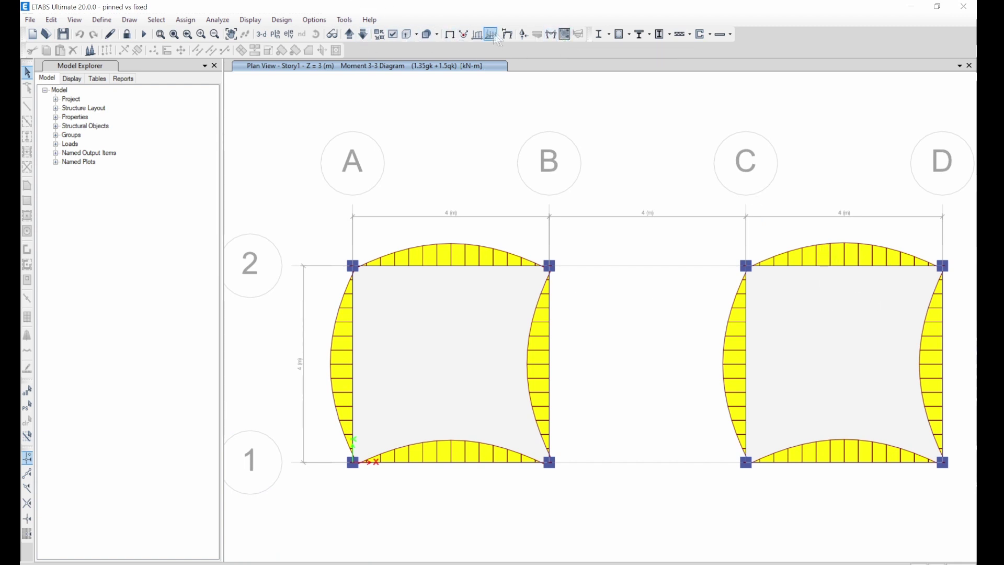
- Label the moment diagram with values, peaking at 56.6294 and 58.5333 kN-m
left_click(552, 34)
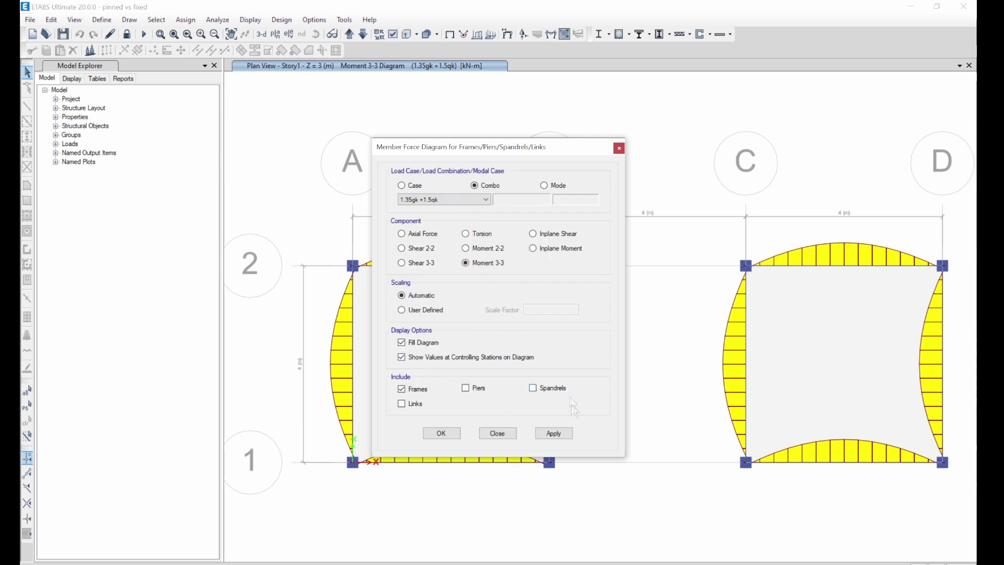
left_click(562, 434)
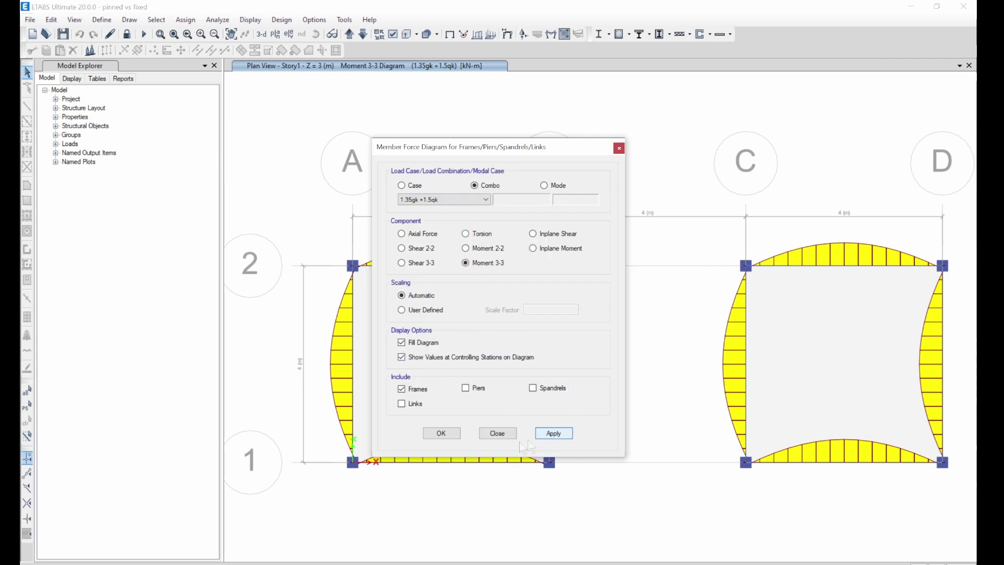
left_click(440, 437)
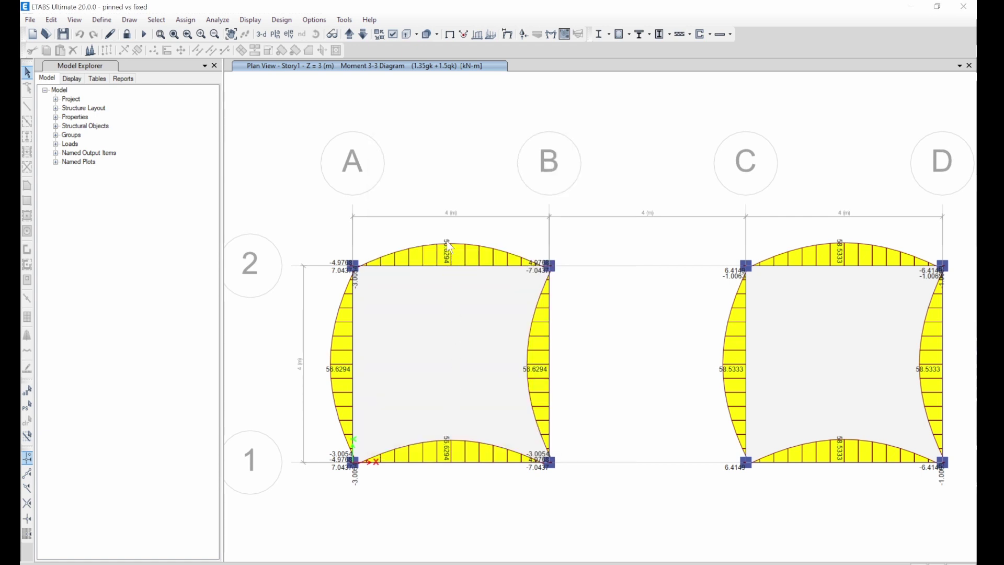
scroll(449, 246, "up", 2)
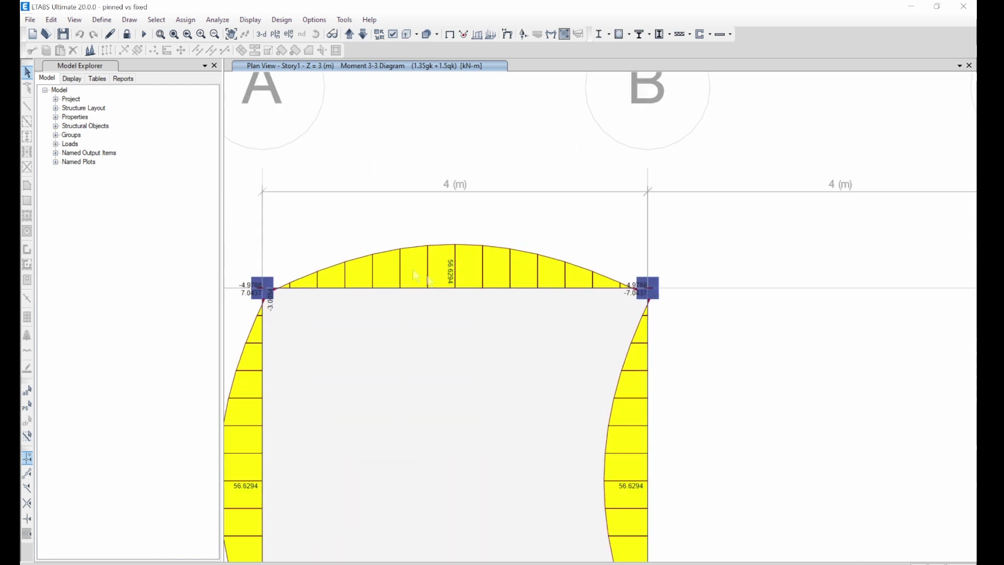
scroll(412, 269, "down", 2)
scroll(847, 273, "up", 2)
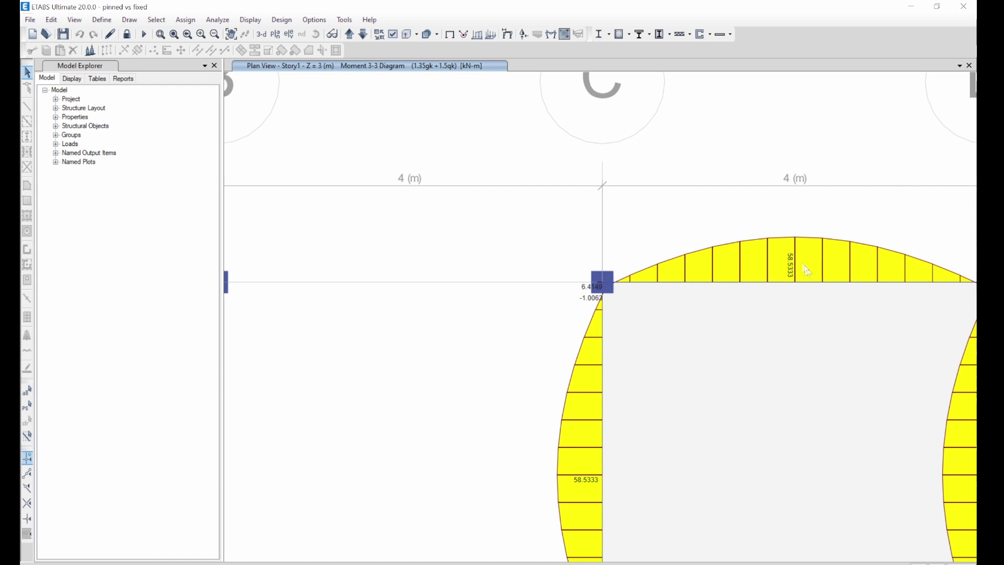
scroll(736, 179, "down", 2)
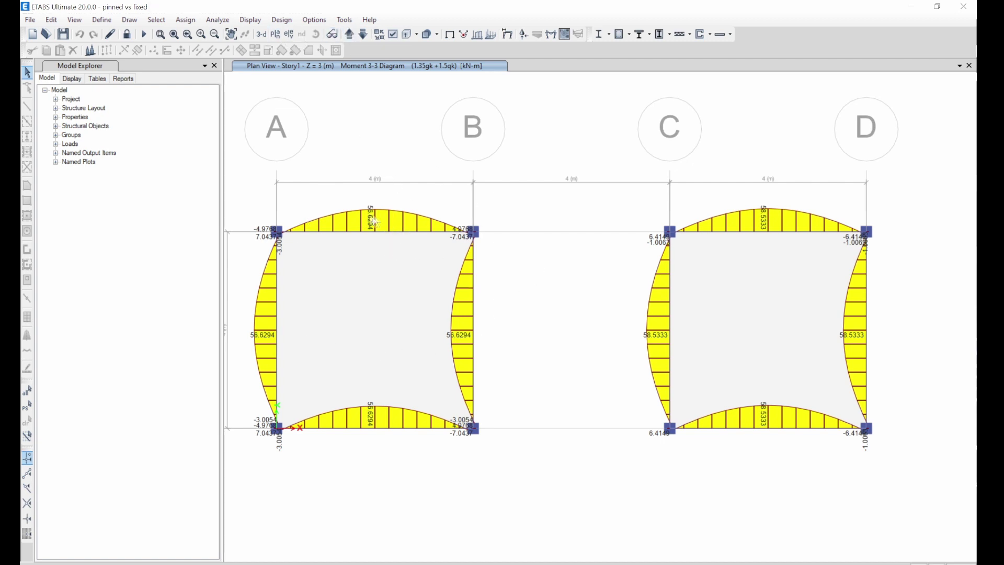
- Switch to the grid line 1 elevation and inspect column moments 7.0437 and 6.4149 kN-m
left_click(289, 35)
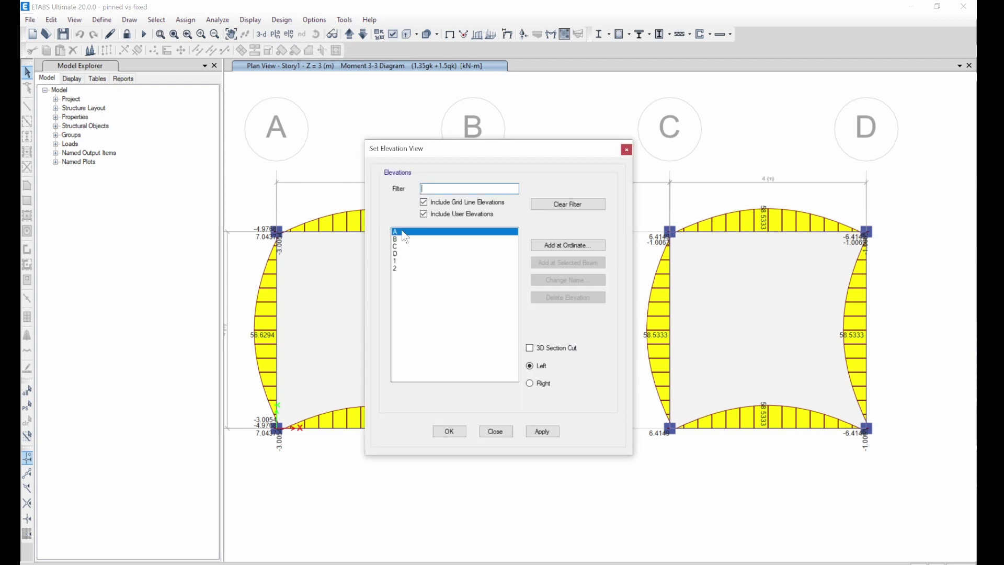
left_click(398, 261)
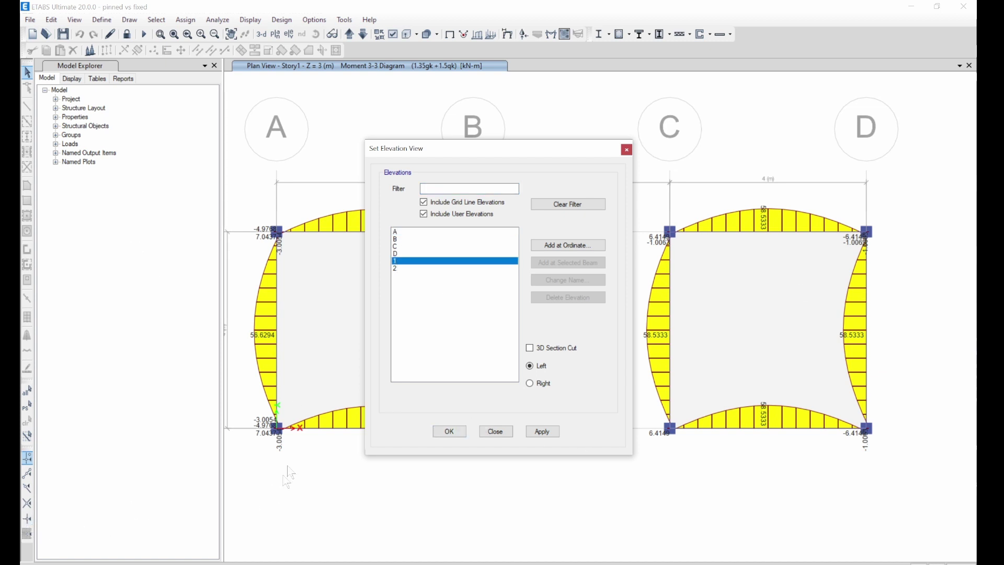
left_click(449, 431)
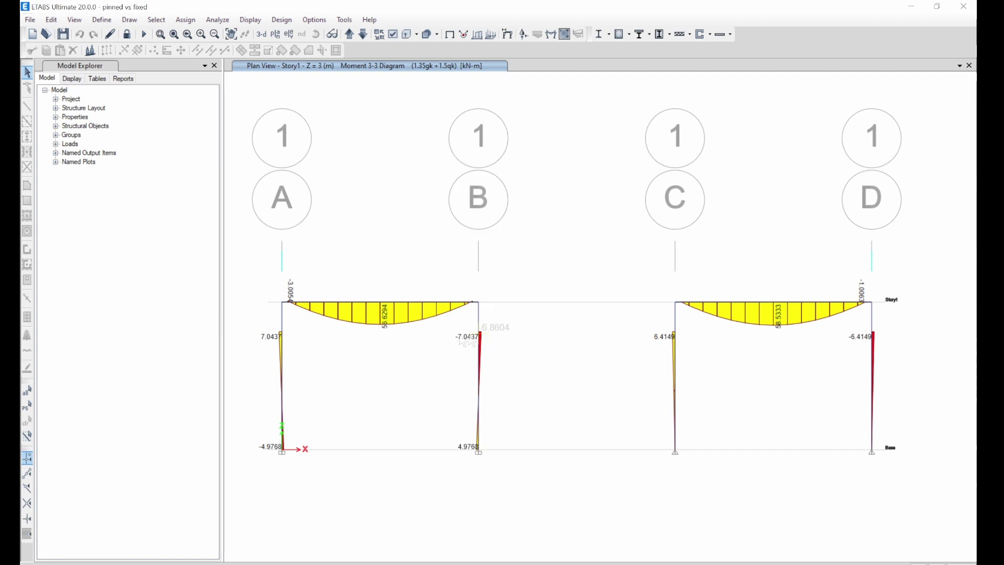
scroll(255, 376, "up", 2)
scroll(342, 235, "down", 2)
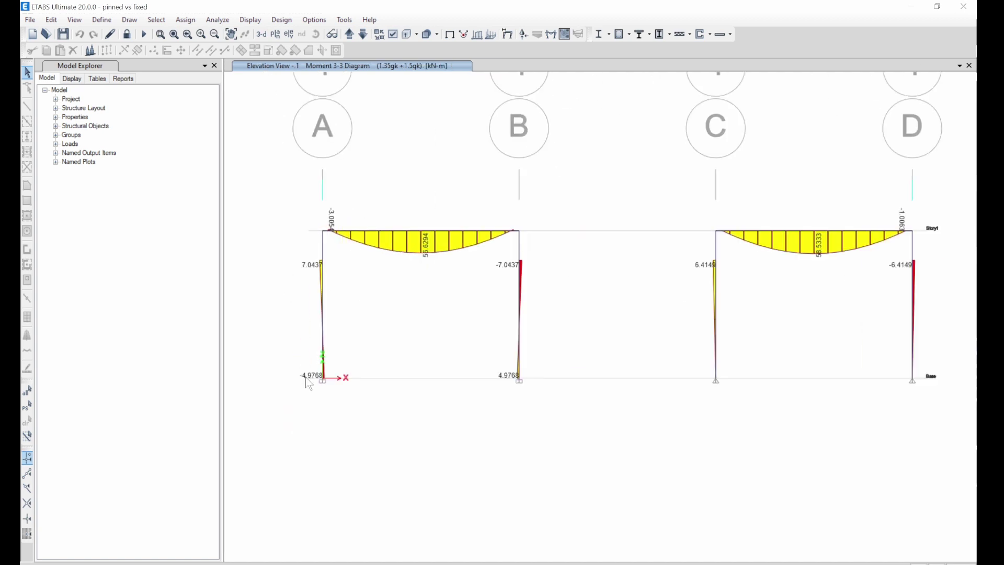
scroll(312, 380, "up", 3)
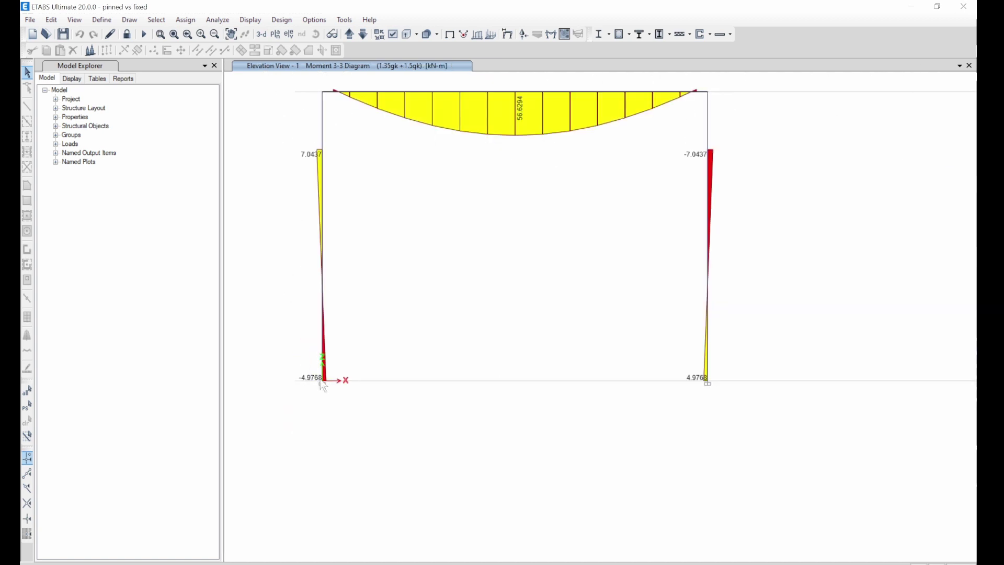
scroll(289, 355, "down", 3)
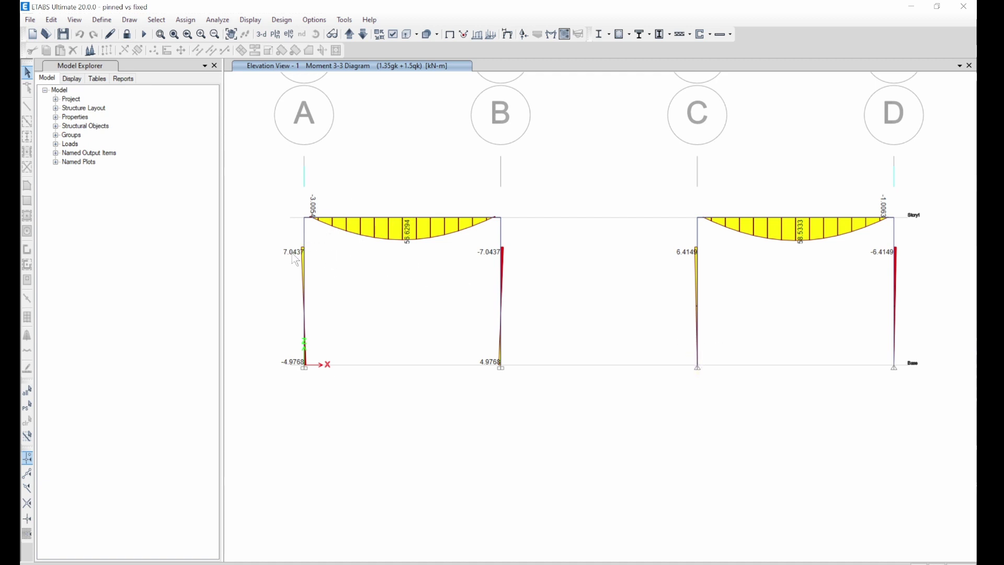
mouse_move(425, 226)
scroll(497, 264, "down", 2)
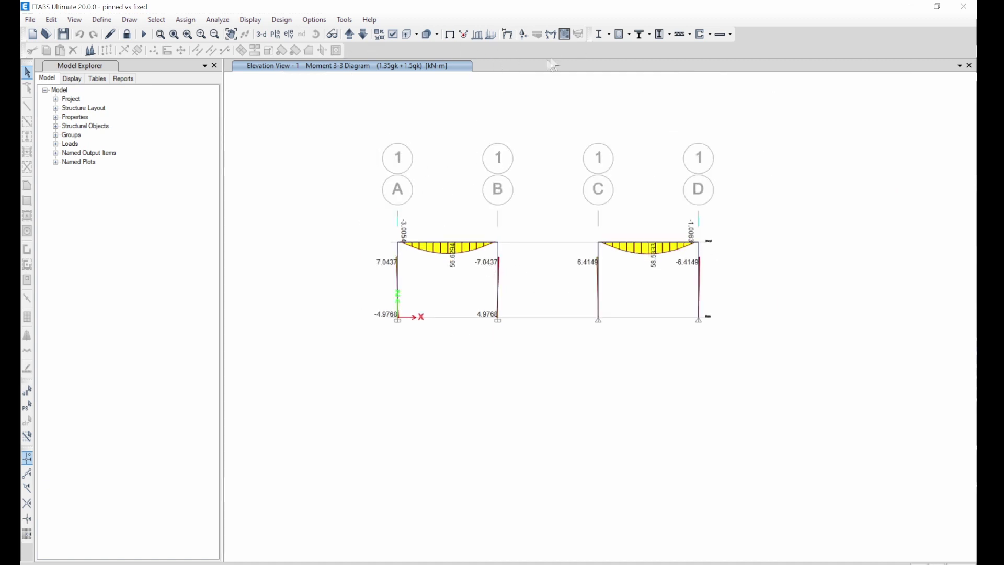
- Switch the frame force diagram to Shear 2-2, showing column shears 5.0085 and 2.6729 kN
left_click(565, 34)
left_click(591, 53)
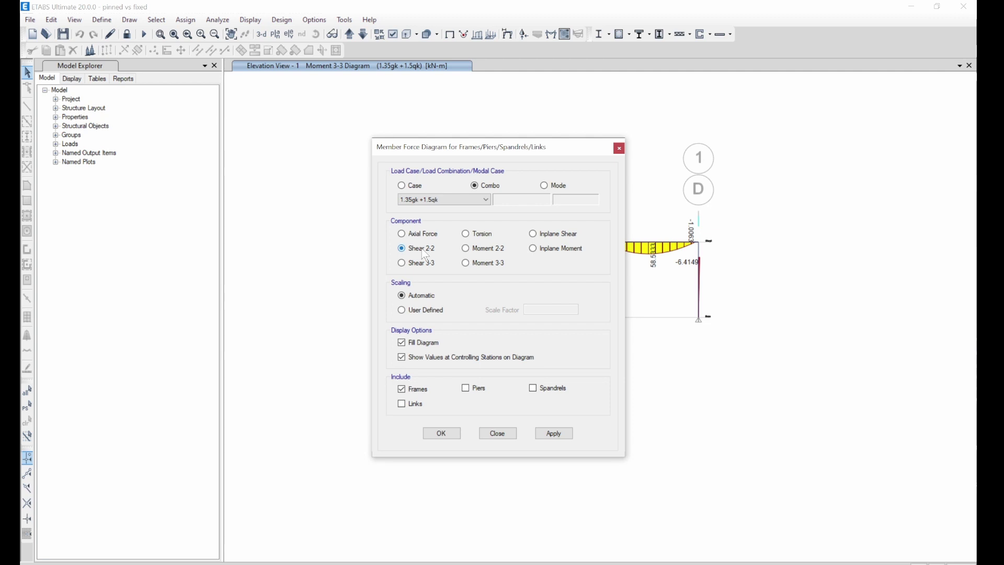
left_click(570, 433)
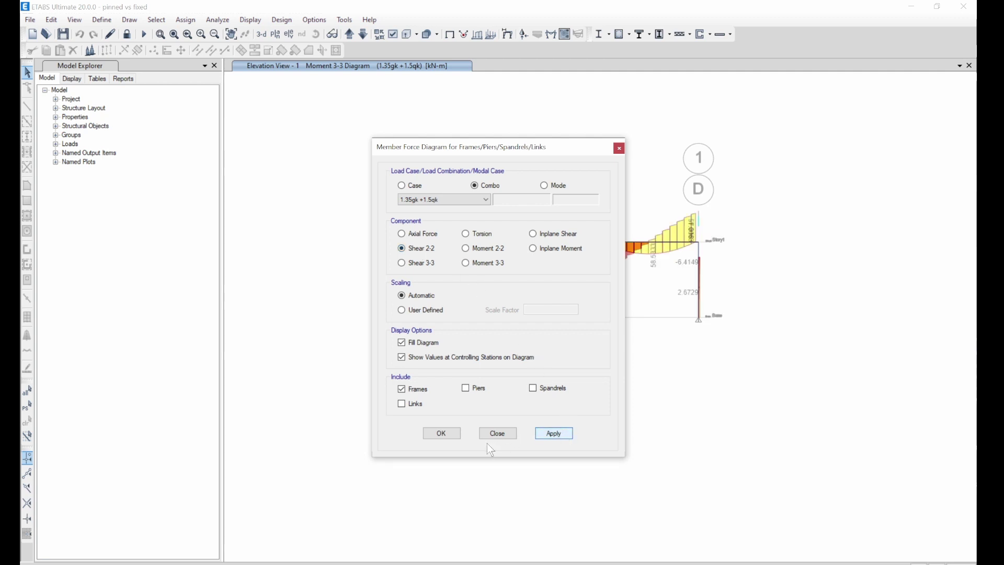
left_click(446, 433)
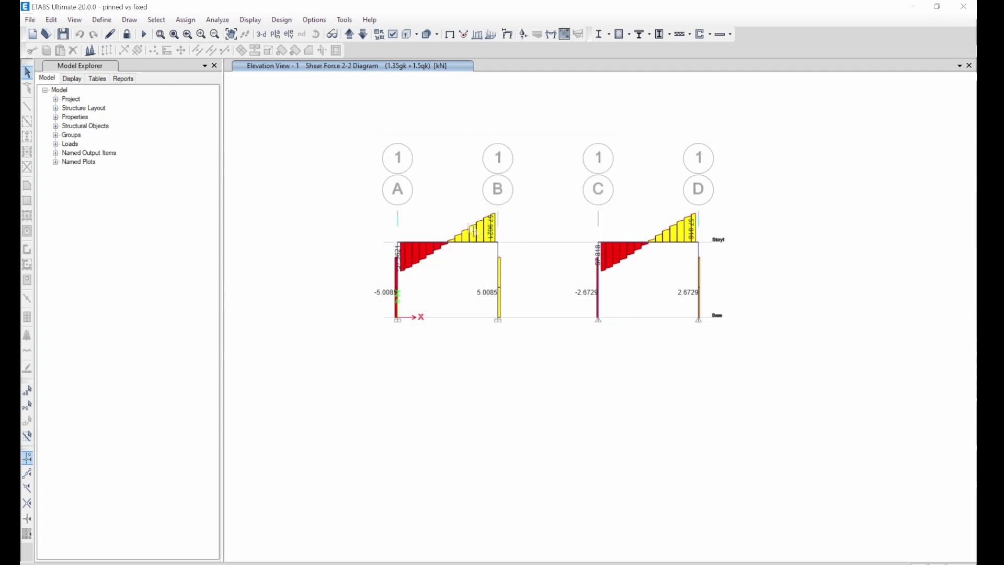
scroll(502, 231, "up", 2)
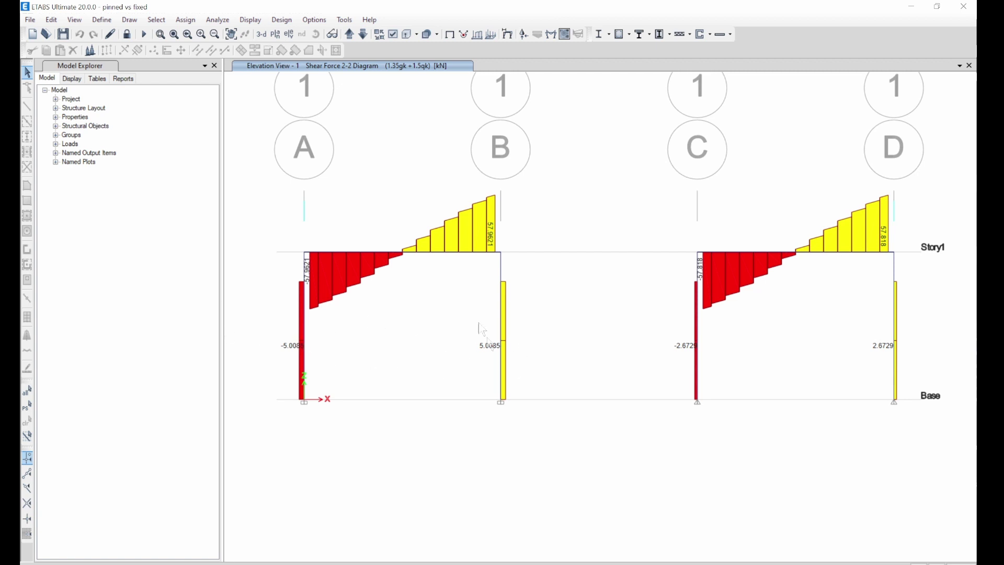
mouse_move(307, 345)
scroll(477, 204, "down", 1)
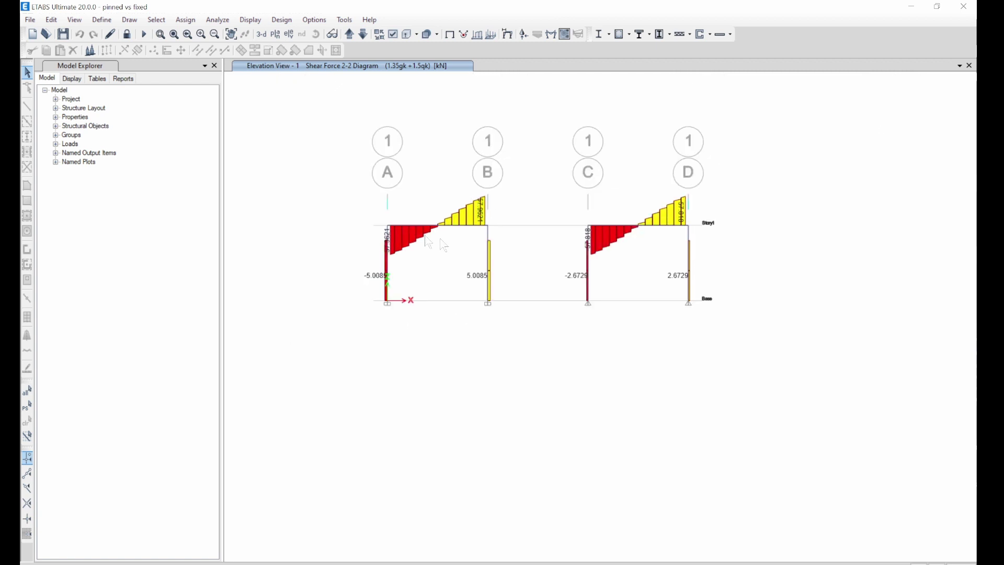
scroll(445, 230, "up", 1)
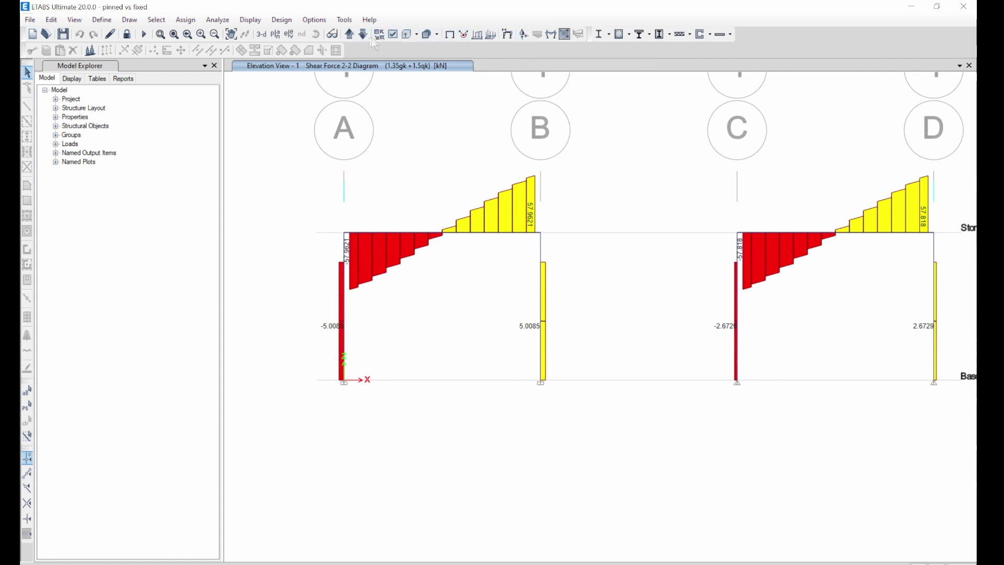
- Switch to the Base level plan view
left_click(283, 37)
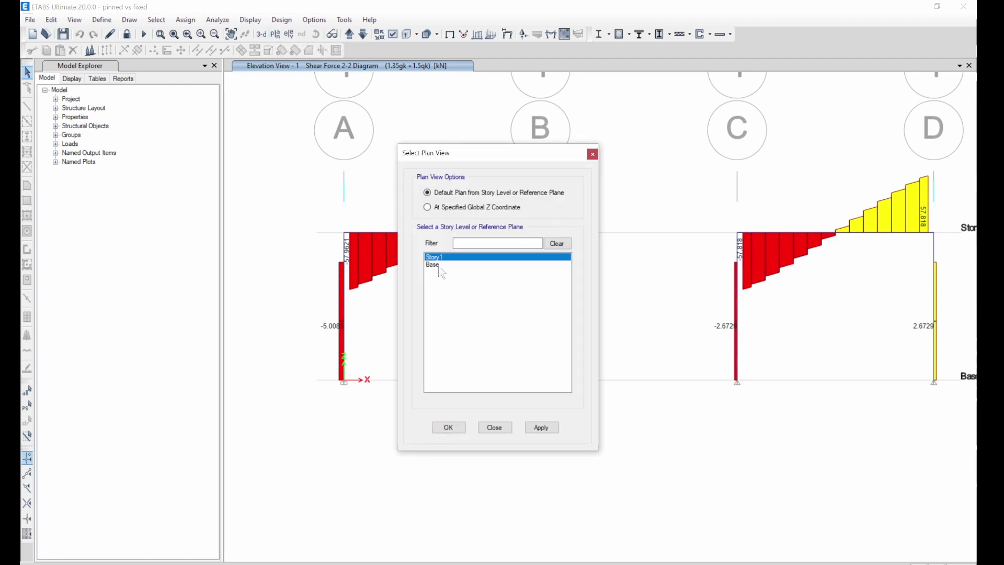
left_click(438, 265)
left_click(449, 427)
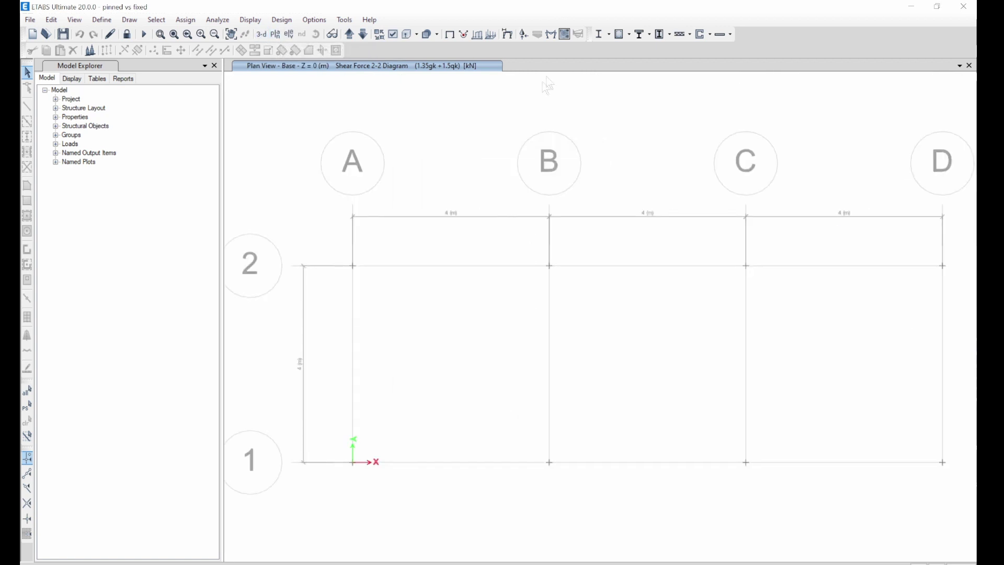
- Display Fz support reactions as arrows, each reading 115.15 kN
left_click(523, 35)
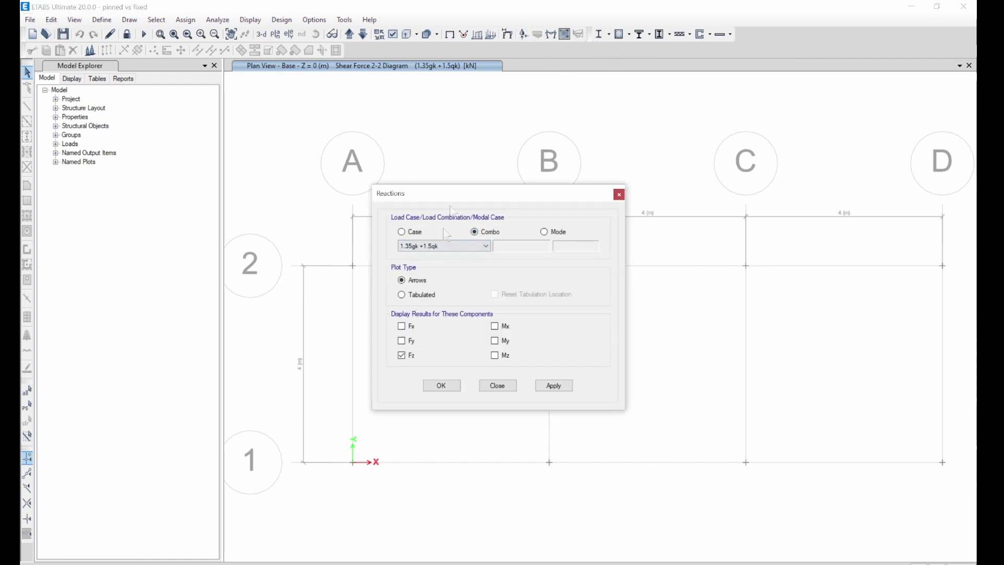
left_click_drag(447, 193, 539, 166)
left_click(511, 265)
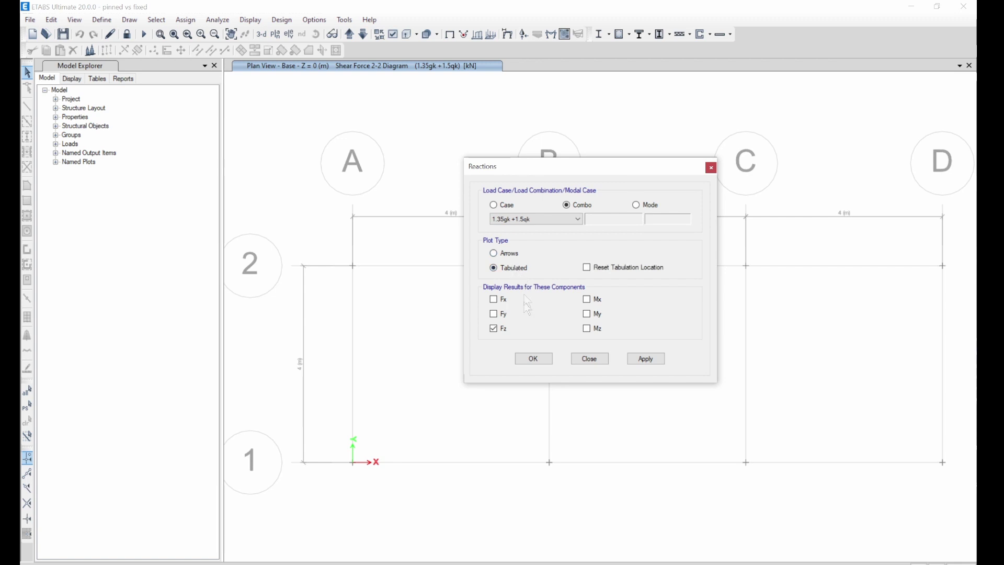
left_click(493, 253)
left_click(692, 383)
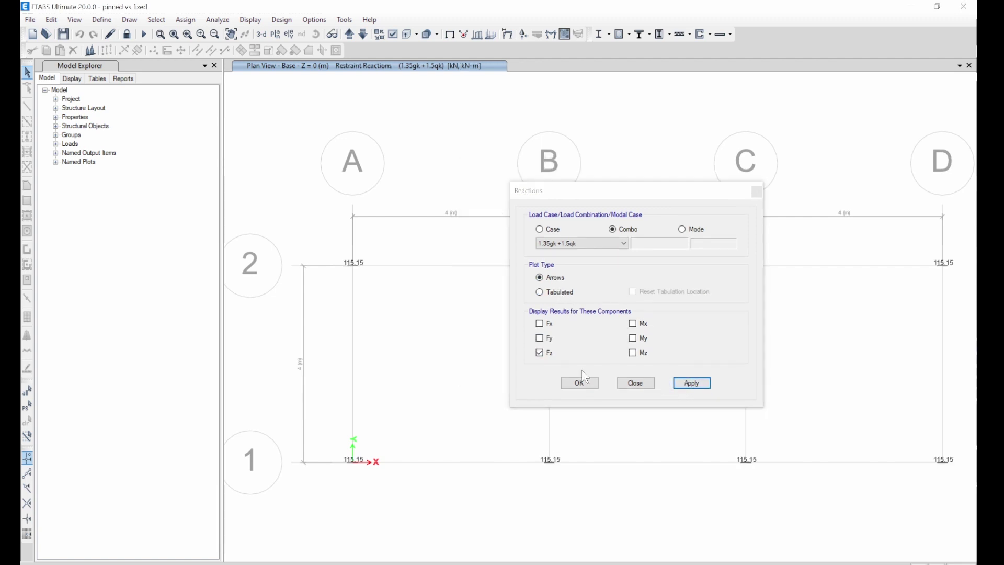
mouse_move(354, 268)
left_click_drag(624, 197, 343, 57)
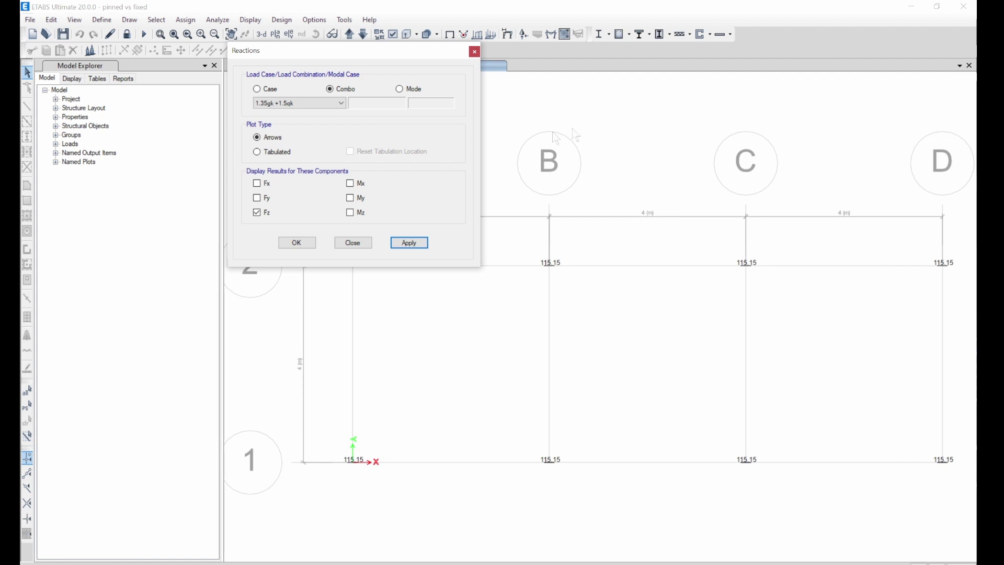
- Show the Fy, then the Fx support reactions on the Base plan
left_click(257, 214)
left_click(257, 199)
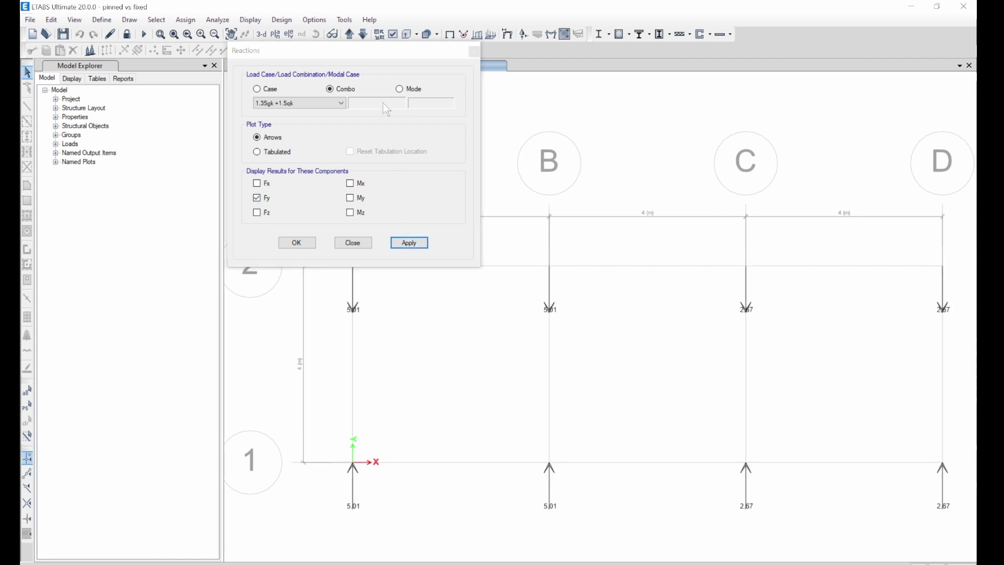
left_click_drag(382, 51, 469, 37)
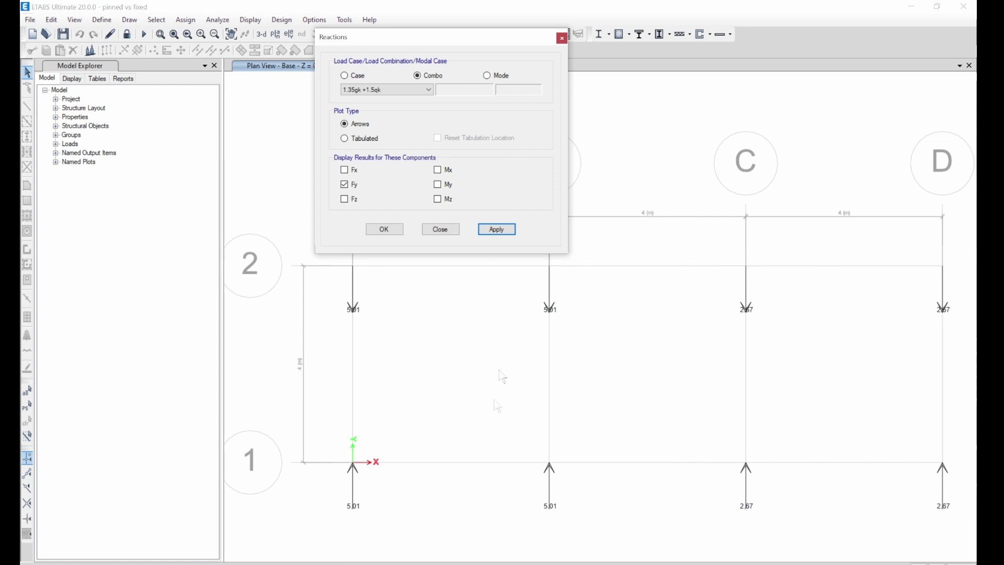
left_click(344, 184)
left_click(345, 171)
left_click(496, 229)
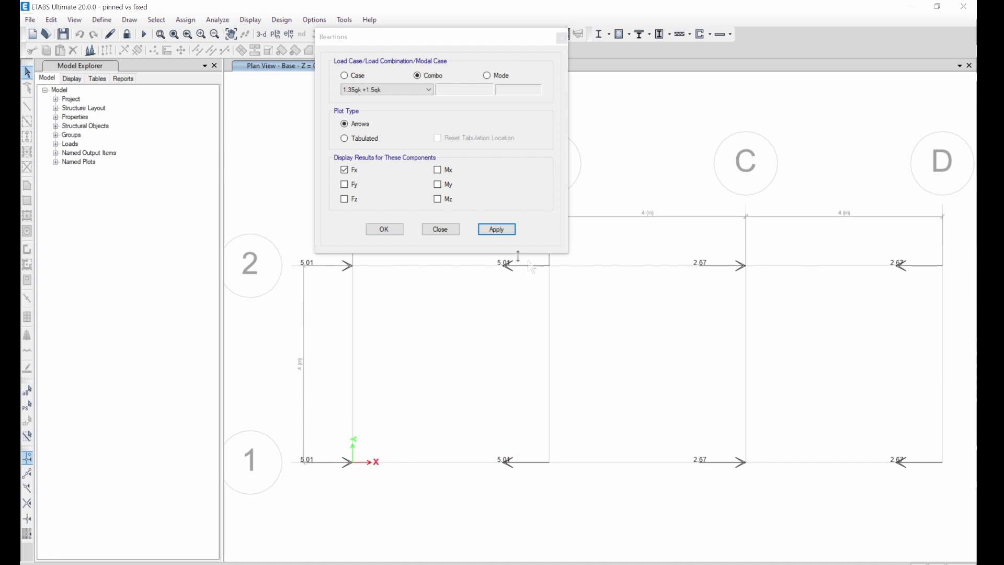
- Show the Mx, then the My moment reactions on the Base plan
left_click(344, 170)
left_click(438, 171)
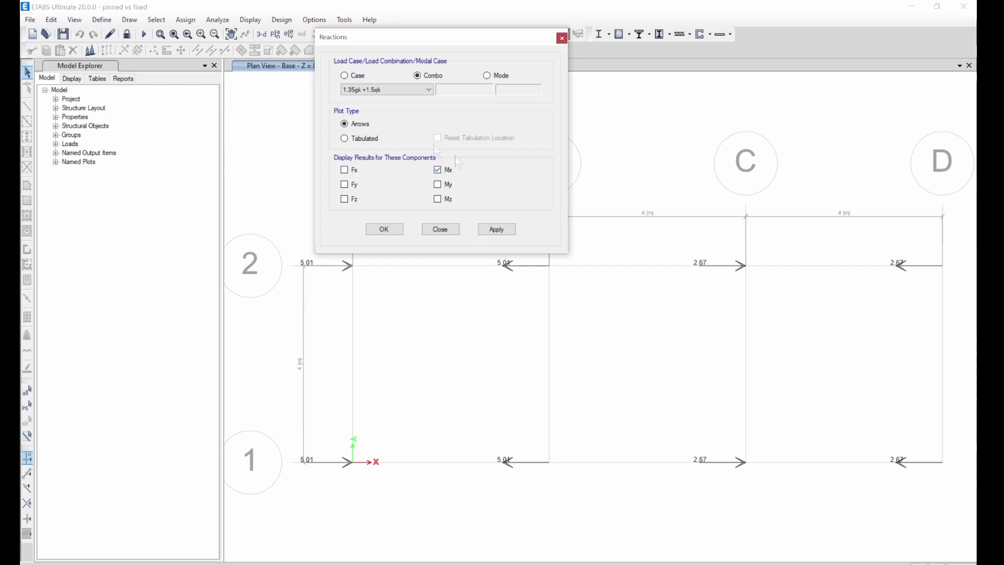
left_click(497, 230)
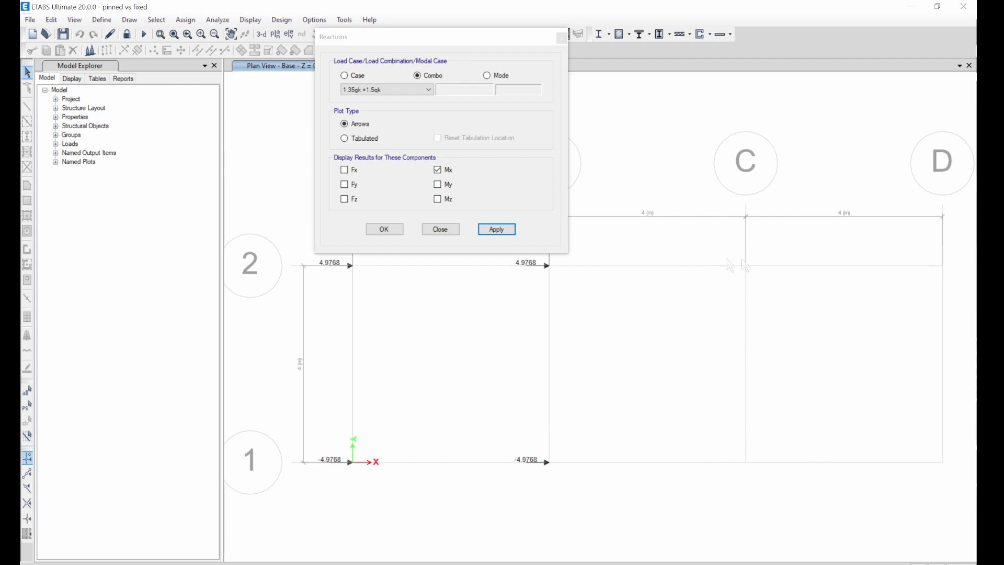
left_click(438, 169)
left_click(437, 184)
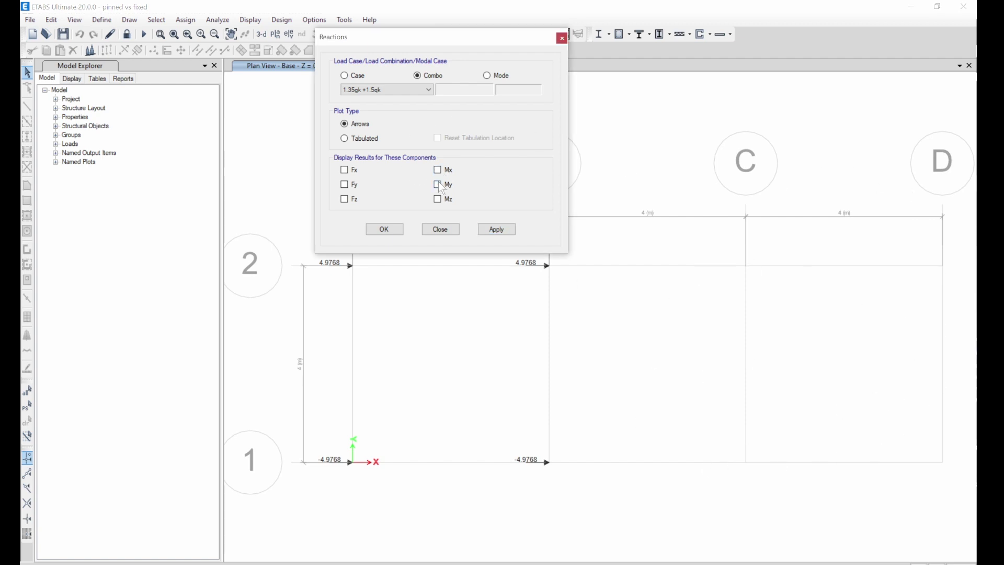
left_click(497, 230)
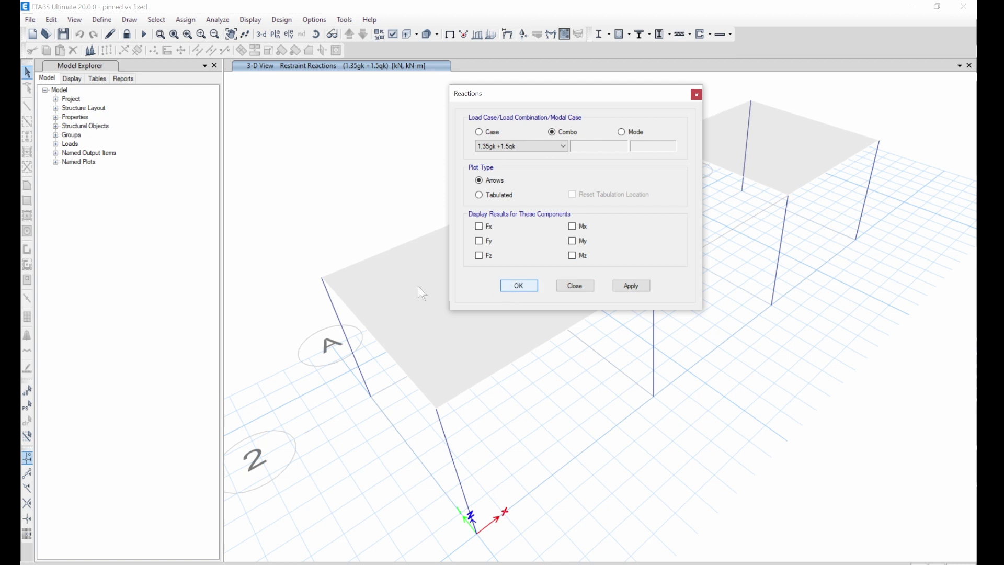
- Window-select every column, beam, slab and joint of the two-slab frame in the 3-D view
scroll(417, 291, "down", 3)
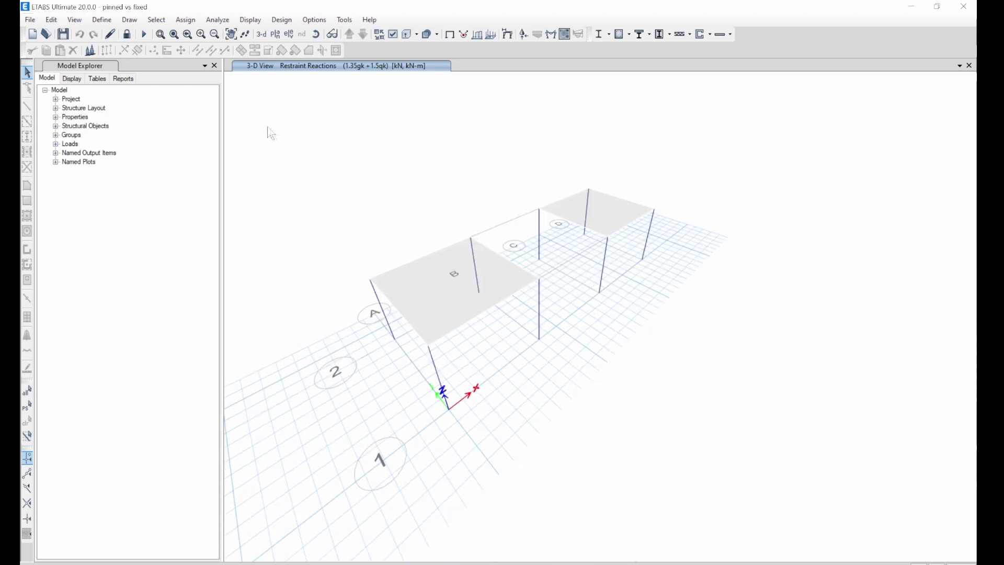
left_click_drag(781, 398, 821, 462)
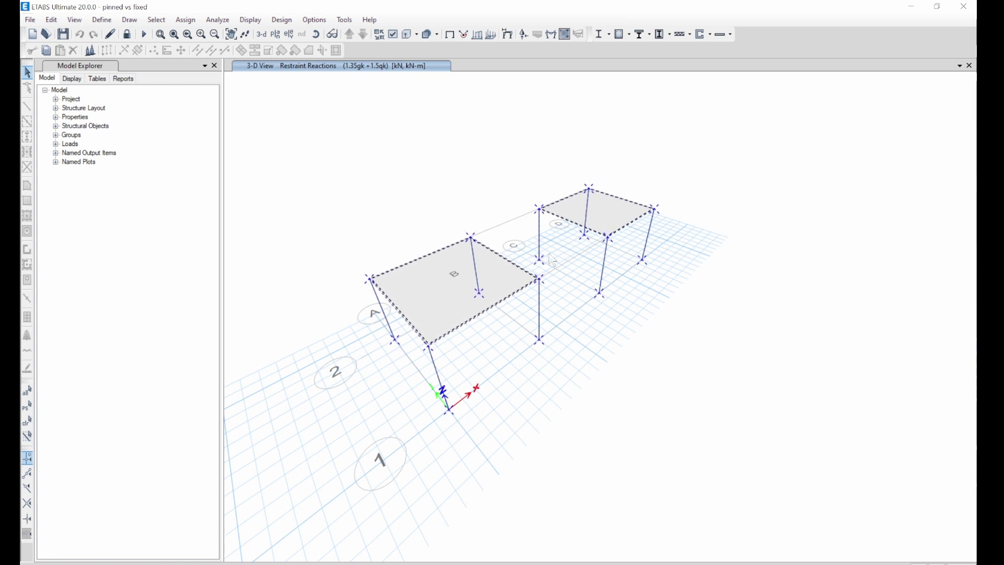
scroll(550, 235, "up", 3)
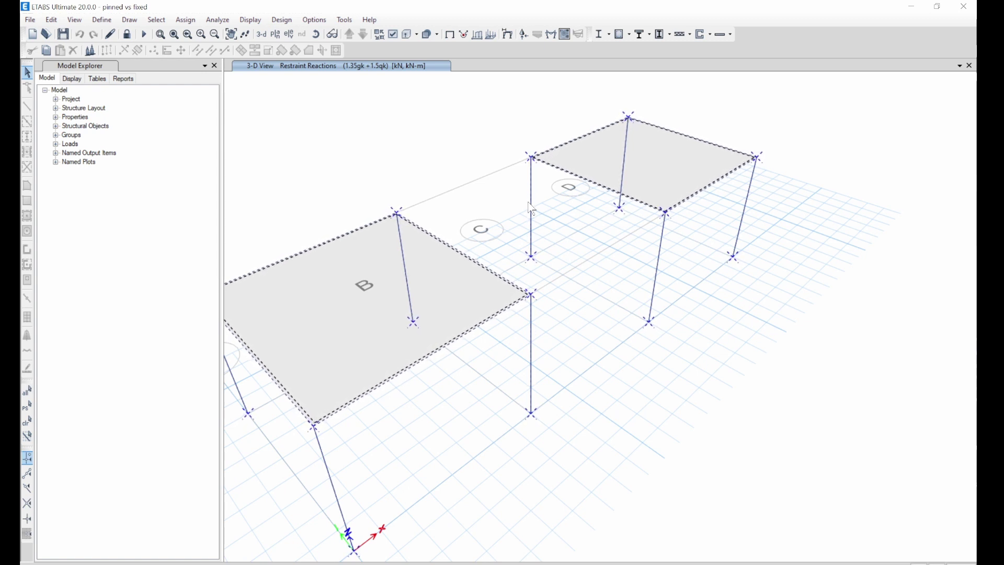
scroll(410, 316, "down", 3)
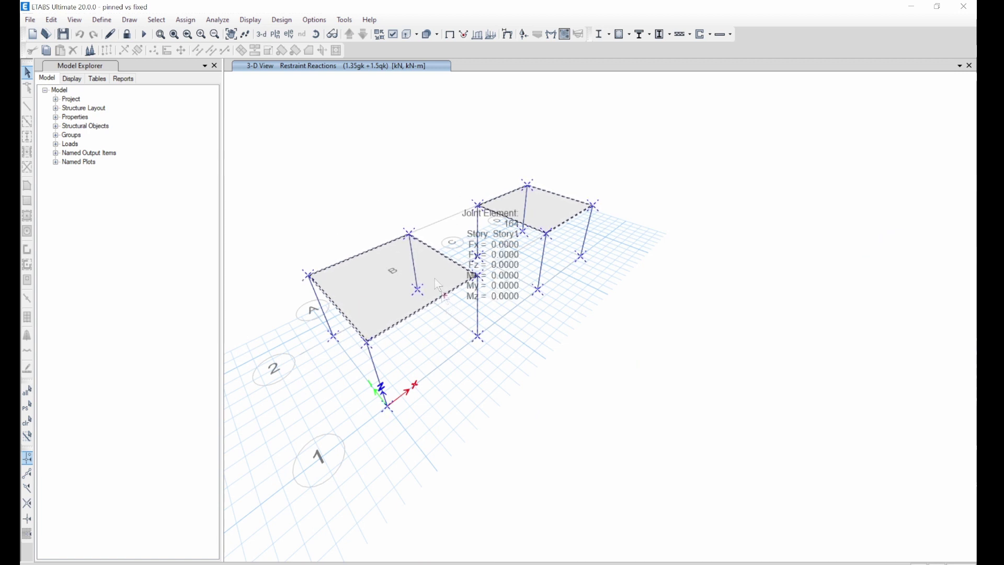
mouse_move(370, 252)
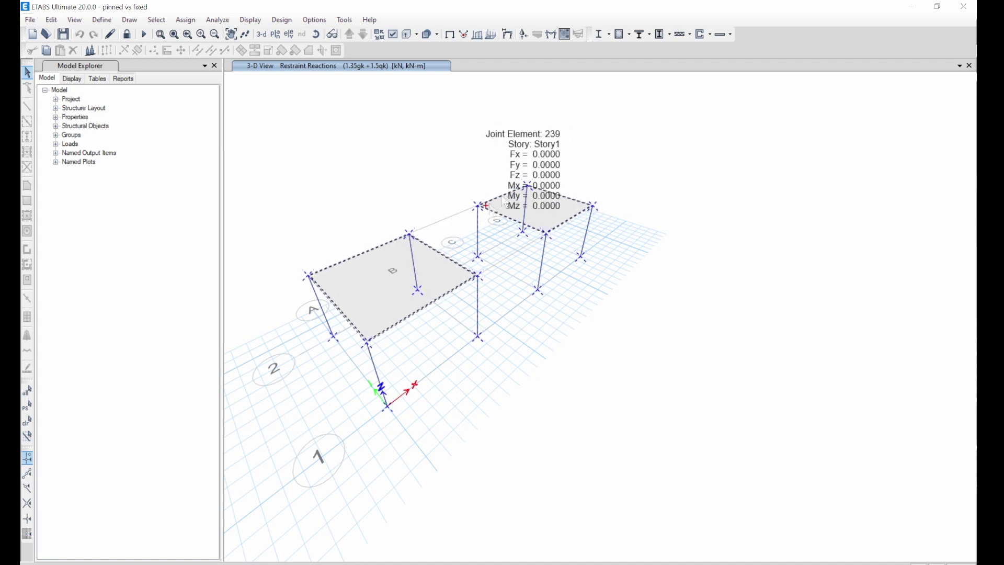
mouse_move(505, 197)
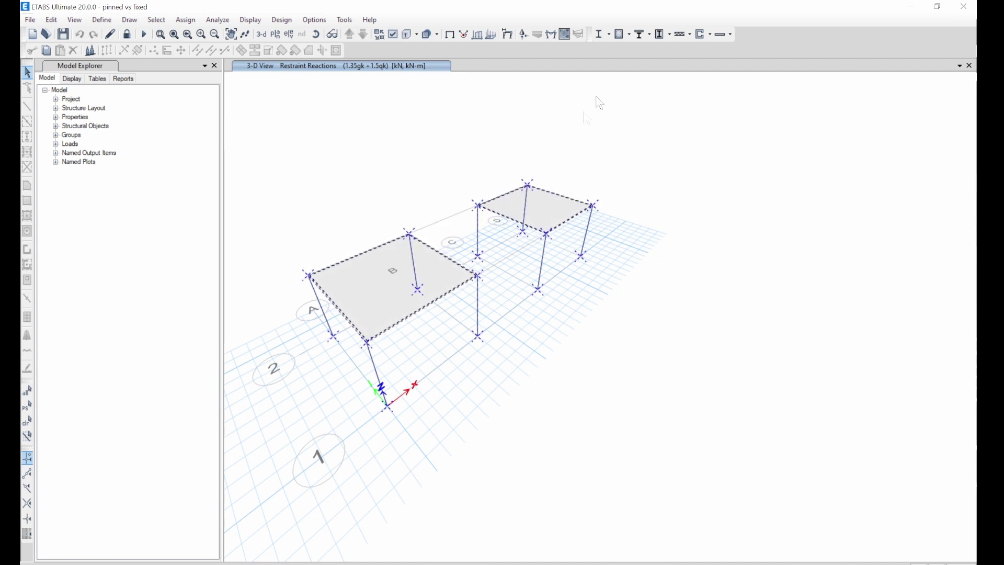
- Change the Eurocode 2-2004 concrete design preferences country from CEN Default to United Kingdom
left_click(630, 35)
left_click(630, 36)
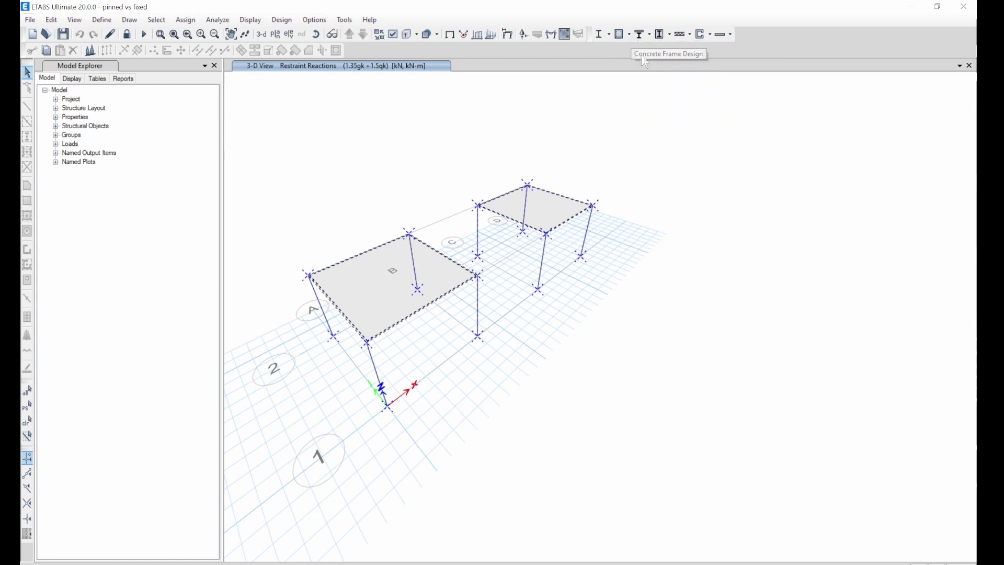
left_click(630, 34)
left_click(664, 49)
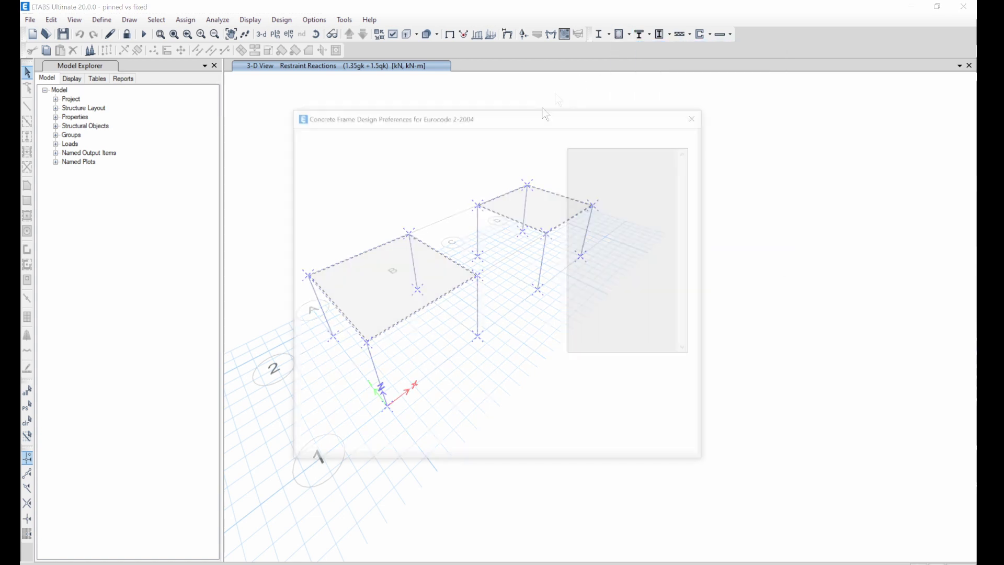
left_click(523, 180)
left_click(523, 181)
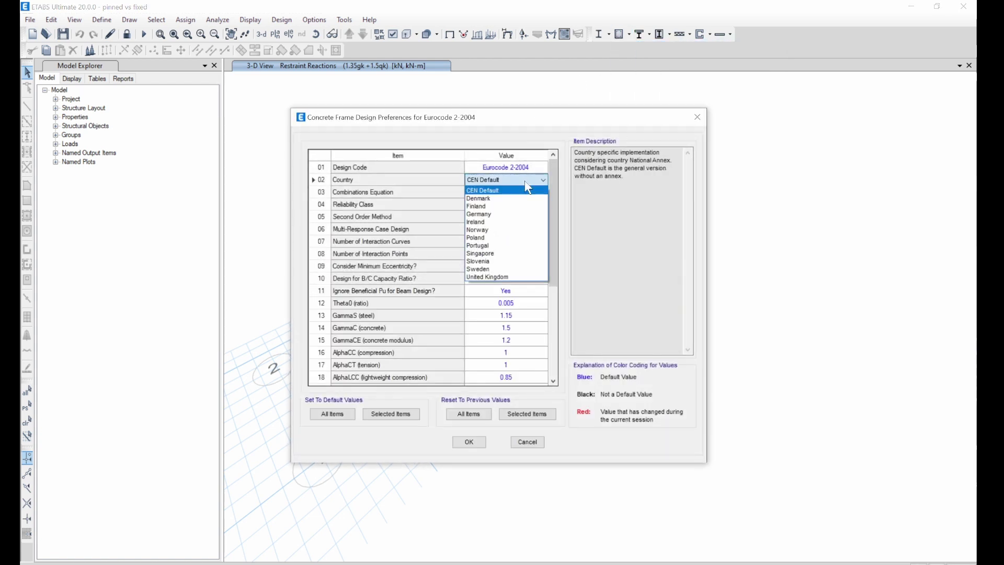
left_click(512, 282)
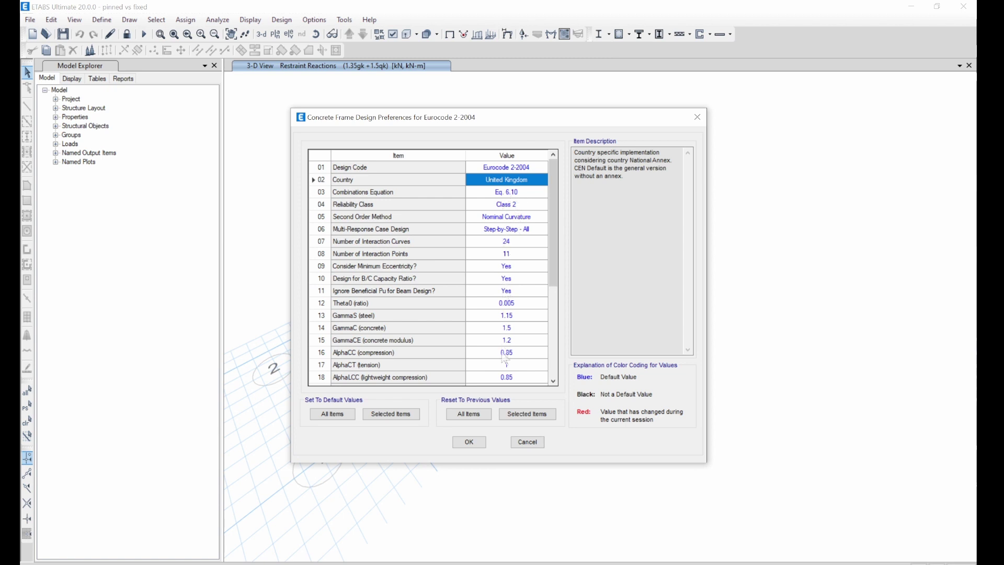
scroll(548, 270, "down", 5)
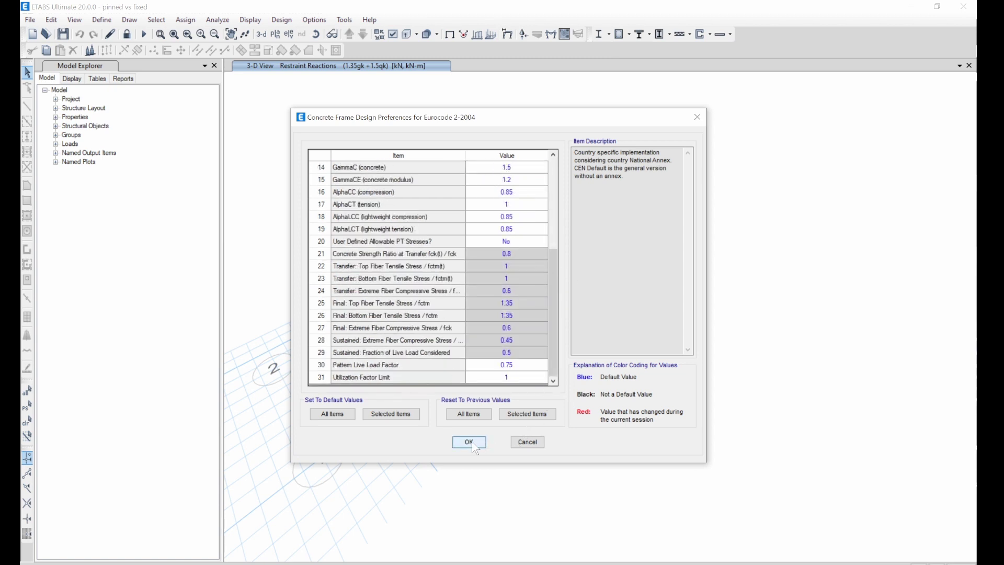
key("Return")
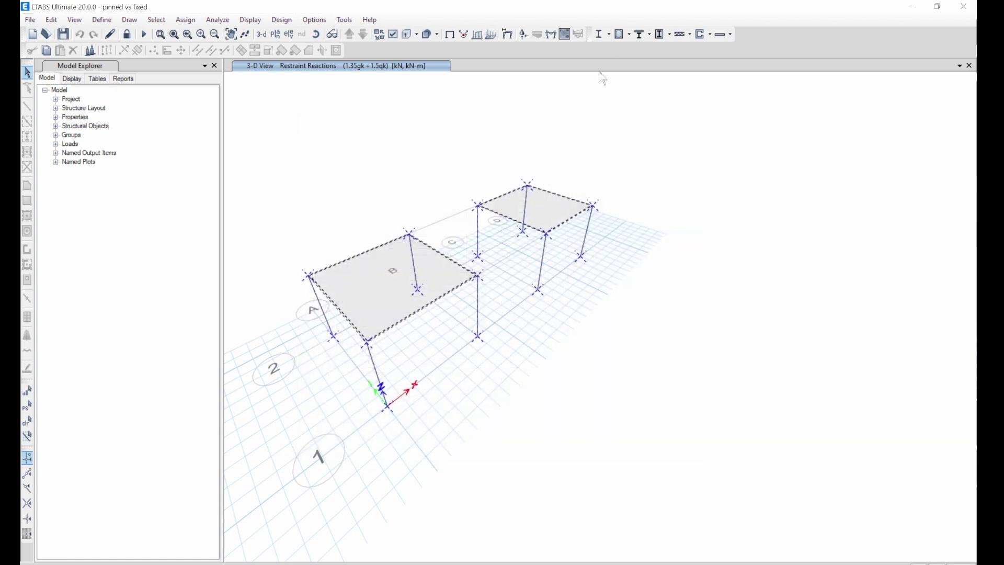
- Overwrite the framing type of the selected frame members to DC Low
left_click(631, 35)
left_click(630, 36)
left_click(630, 35)
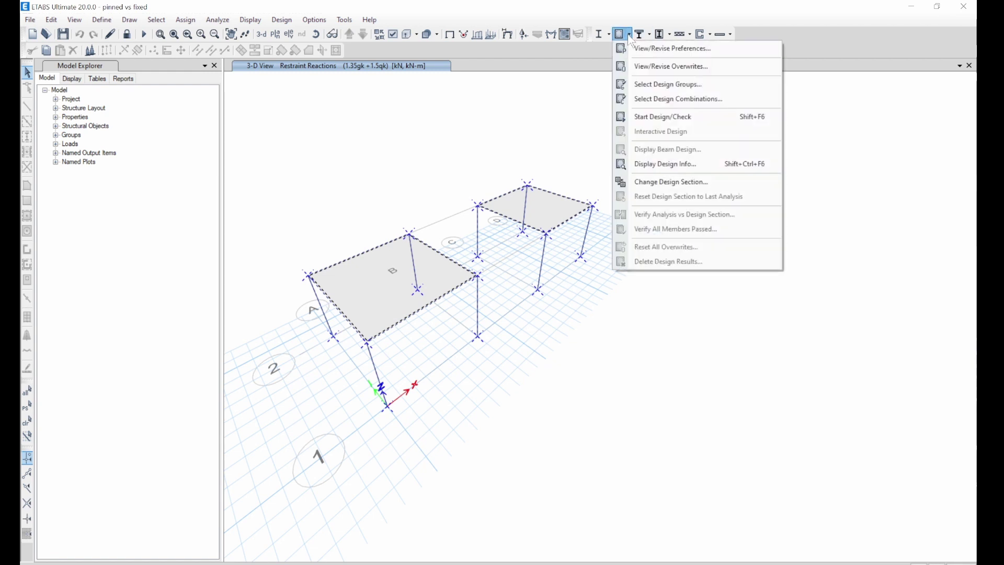
left_click(633, 66)
left_click(509, 185)
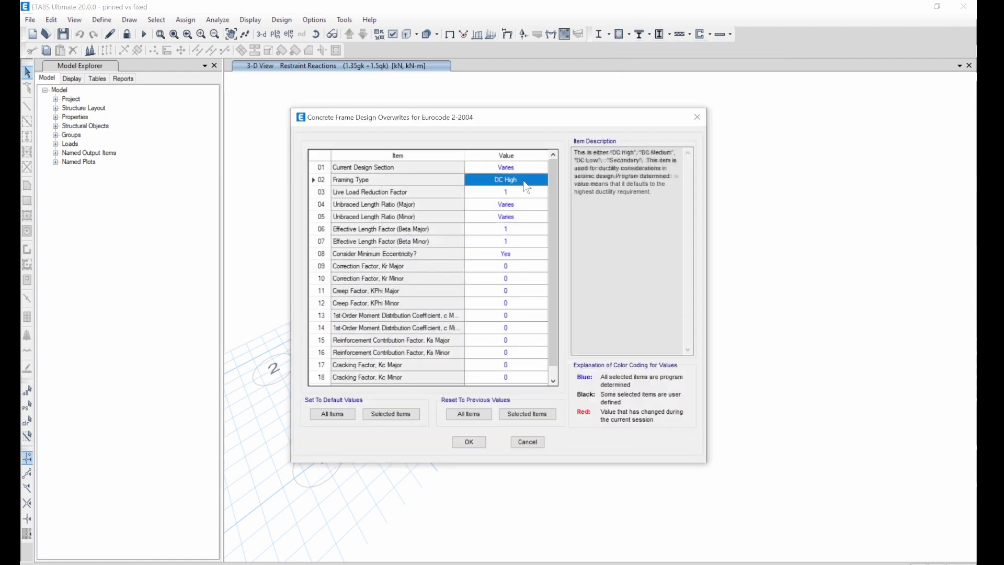
left_click(508, 186)
left_click(520, 208)
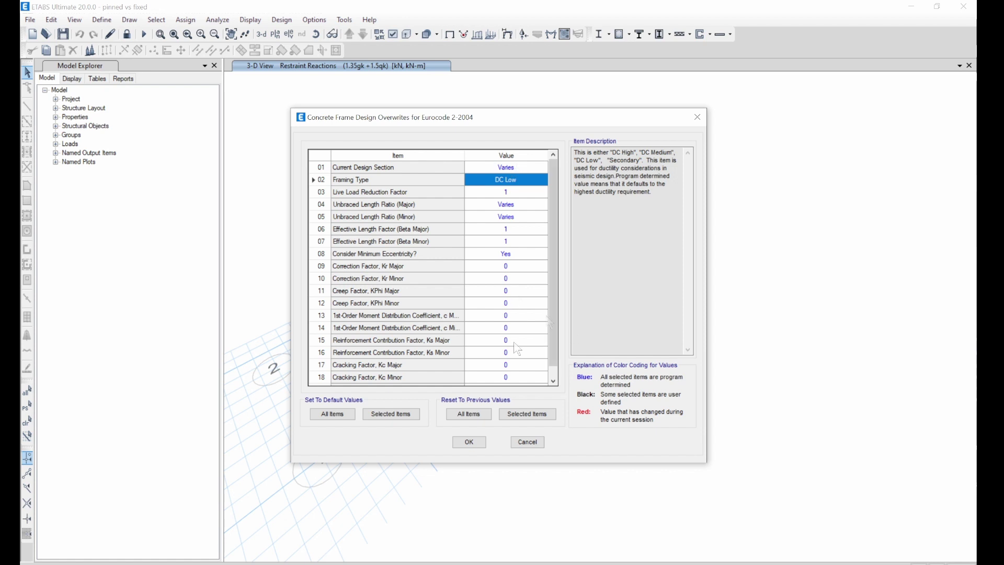
left_click(458, 445)
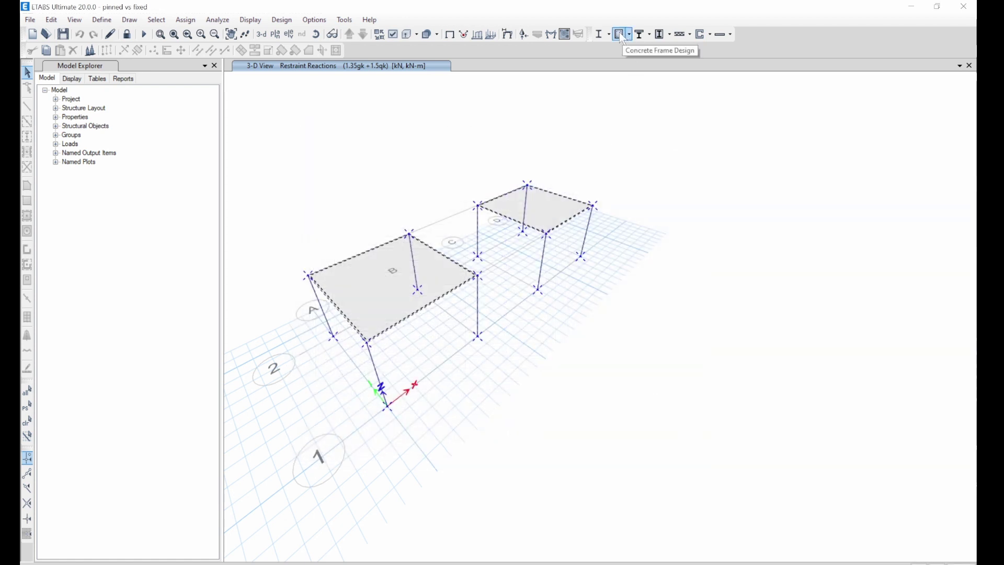
- Run the concrete frame design and review longitudinal reinforcing areas such as 185, 263, 272 and 106
left_click(621, 34)
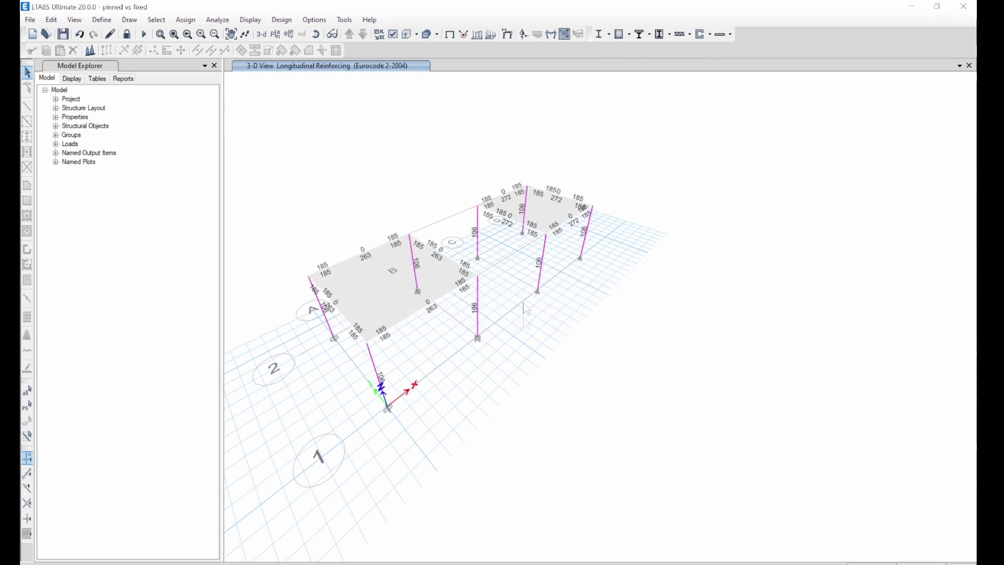
scroll(465, 244, "up", 2)
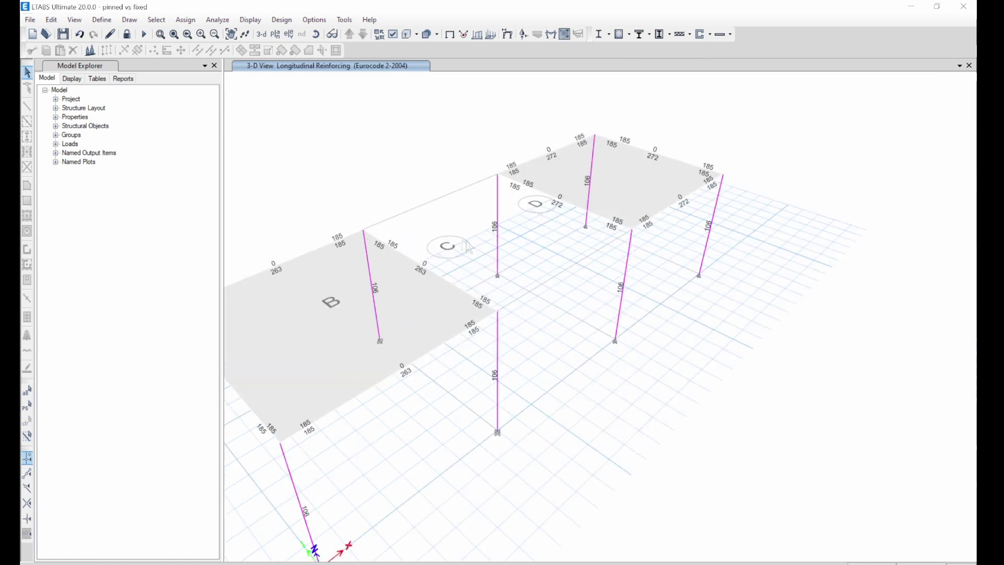
scroll(510, 214, "down", 1)
scroll(511, 211, "down", 1)
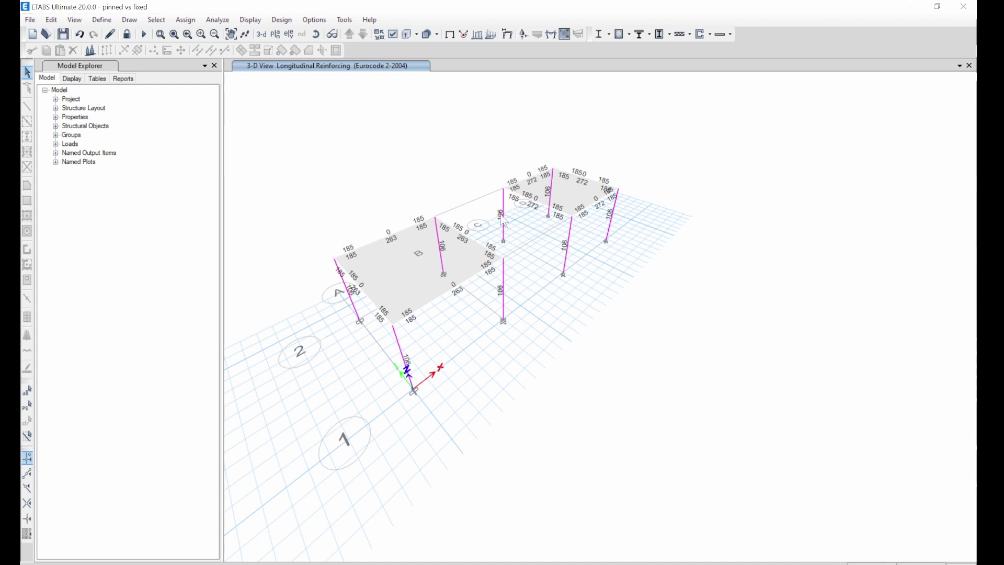
scroll(508, 212, "up", 2)
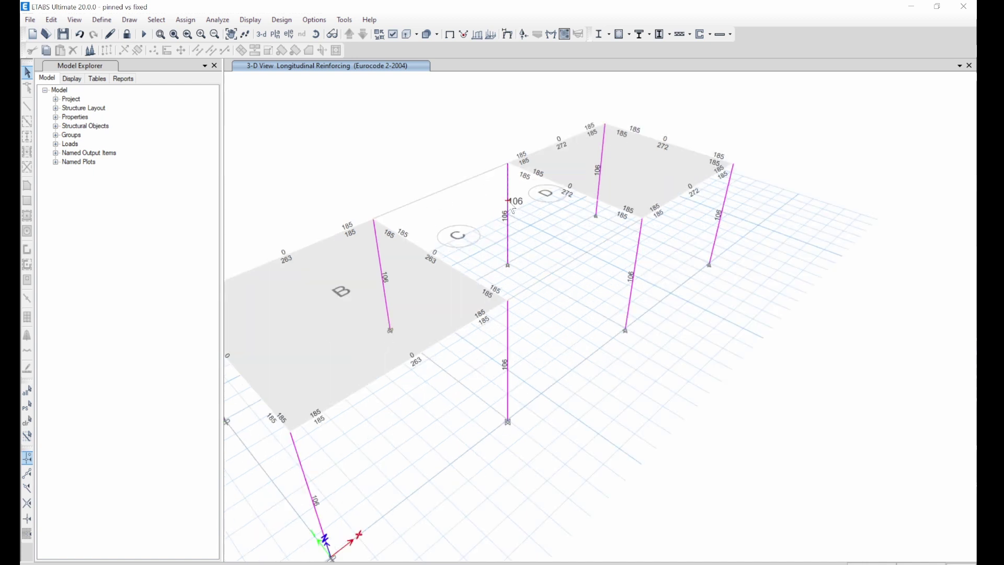
- Open column C6's detailed design report at 150% zoom in a maximised window
right_click(508, 213)
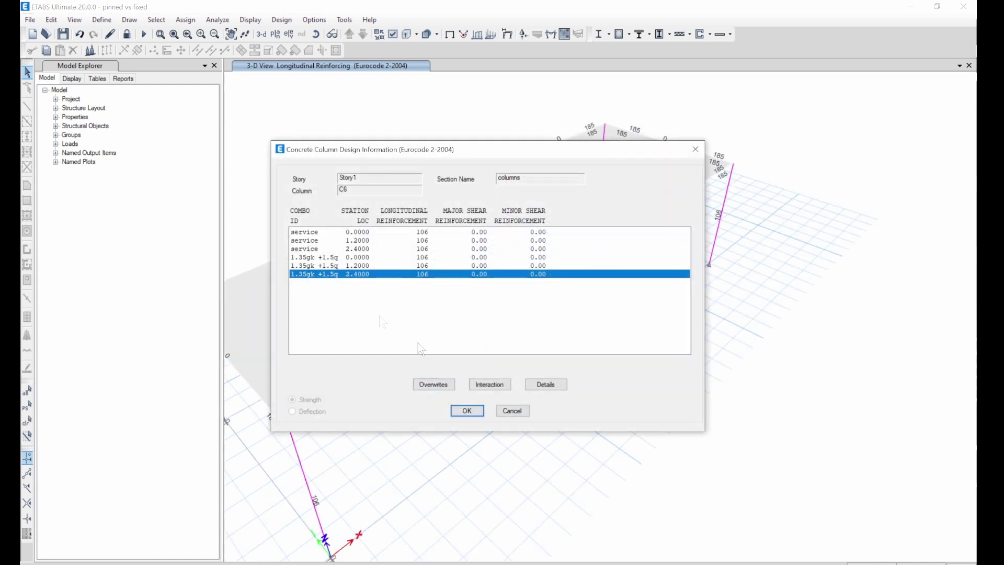
left_click(546, 385)
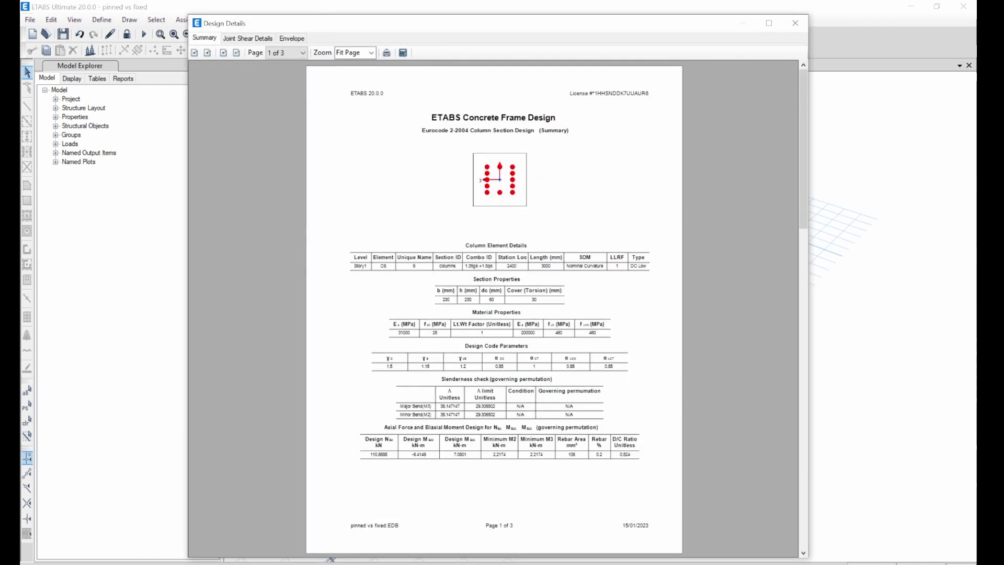
left_click(370, 53)
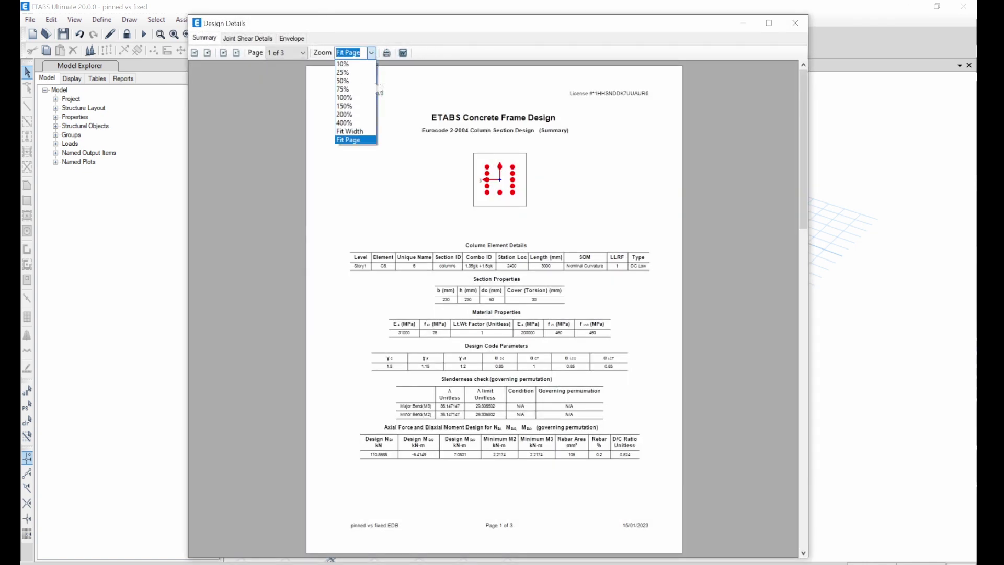
left_click(354, 107)
left_click(768, 23)
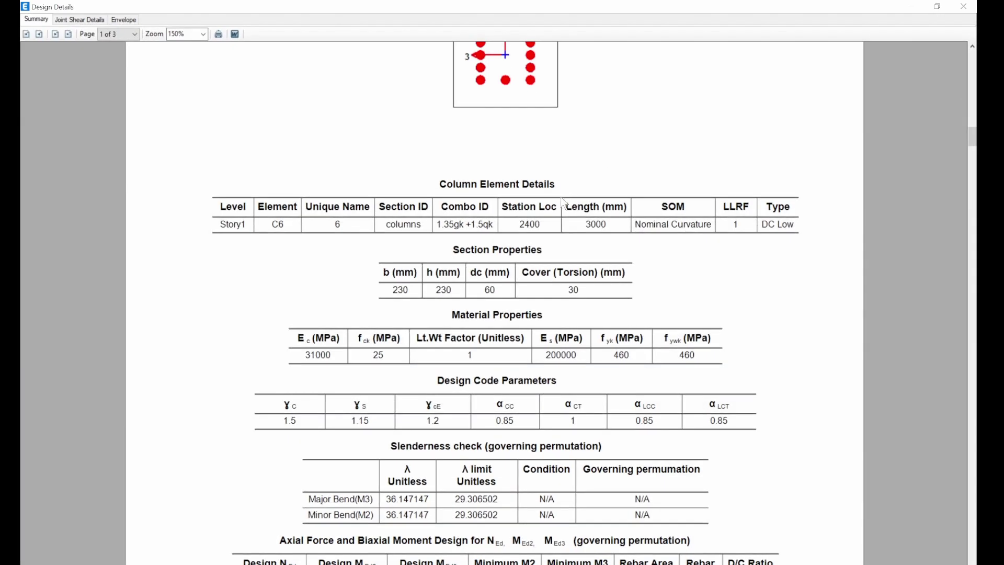
- Review C6's summary (106 mm² rebar, D/C ratio 0.524), then close the report and dialog
scroll(560, 201, "down", 2)
scroll(560, 202, "down", 1)
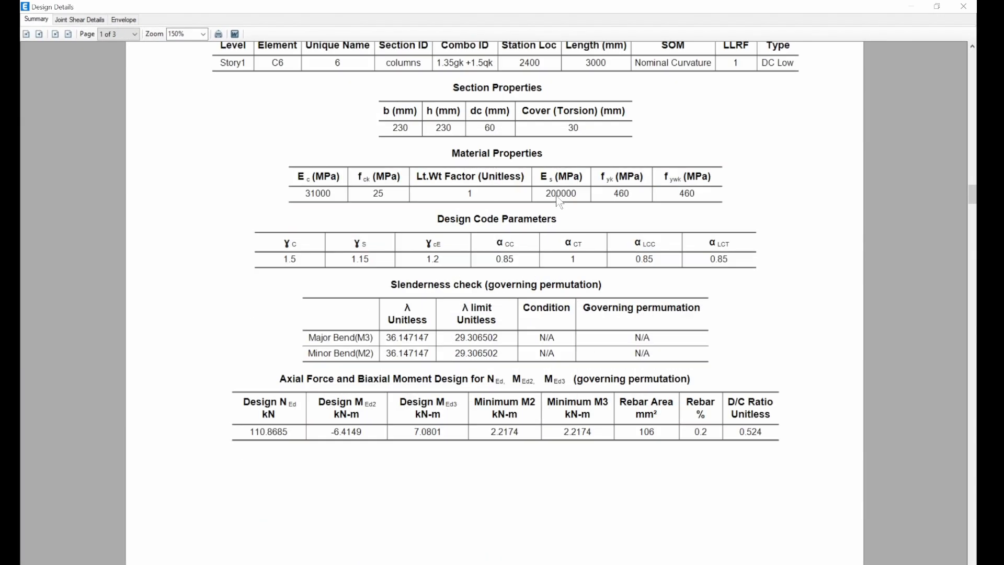
scroll(548, 197, "down", 1)
scroll(542, 195, "down", 1)
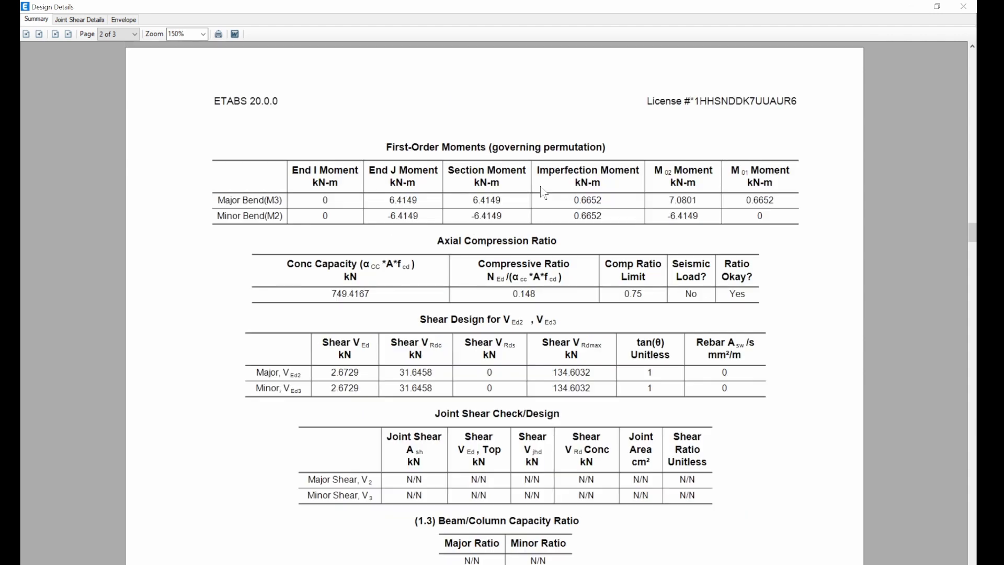
scroll(538, 196, "up", 1)
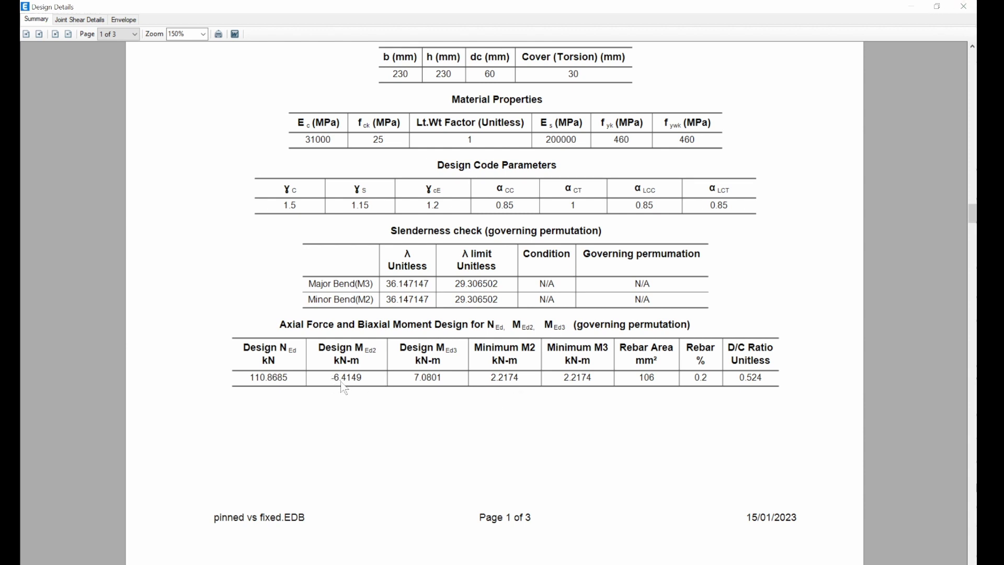
left_click(963, 6)
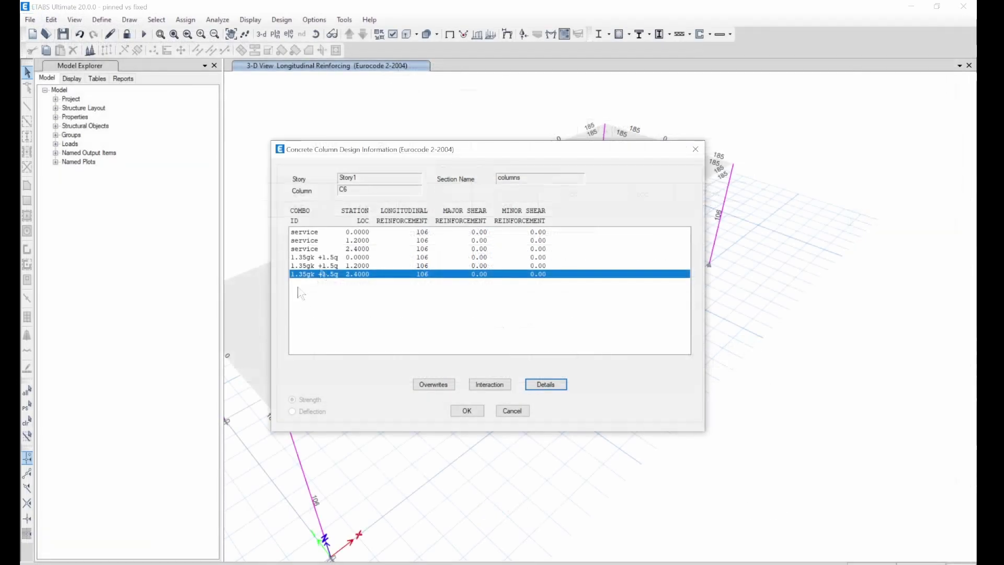
left_click(695, 149)
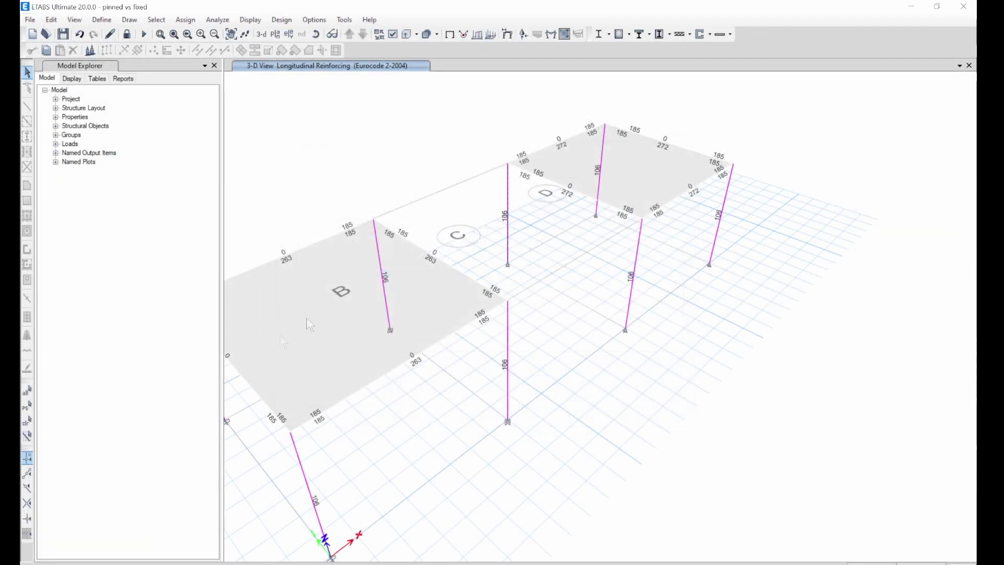
scroll(443, 249, "down", 2)
right_click(359, 298)
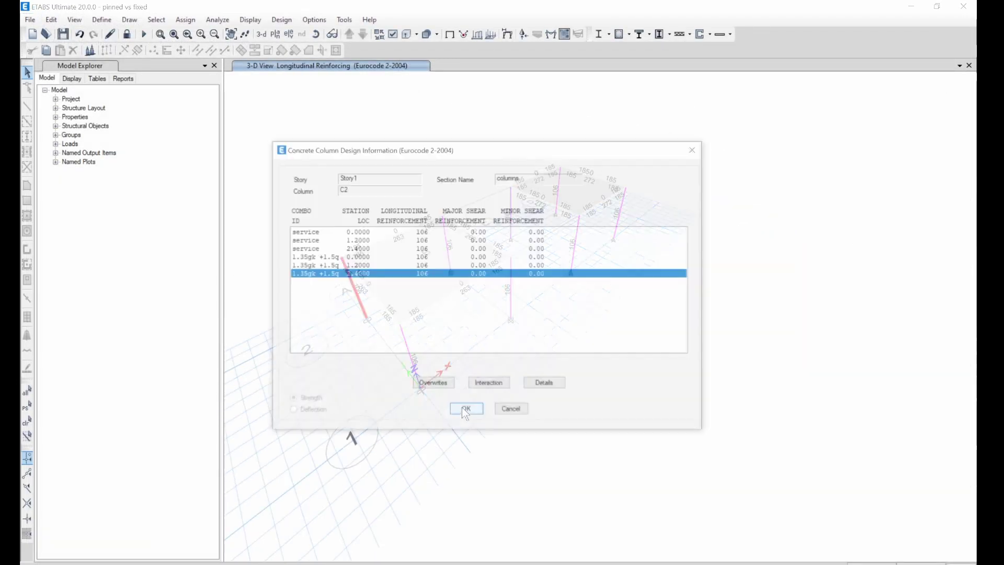
left_click(542, 387)
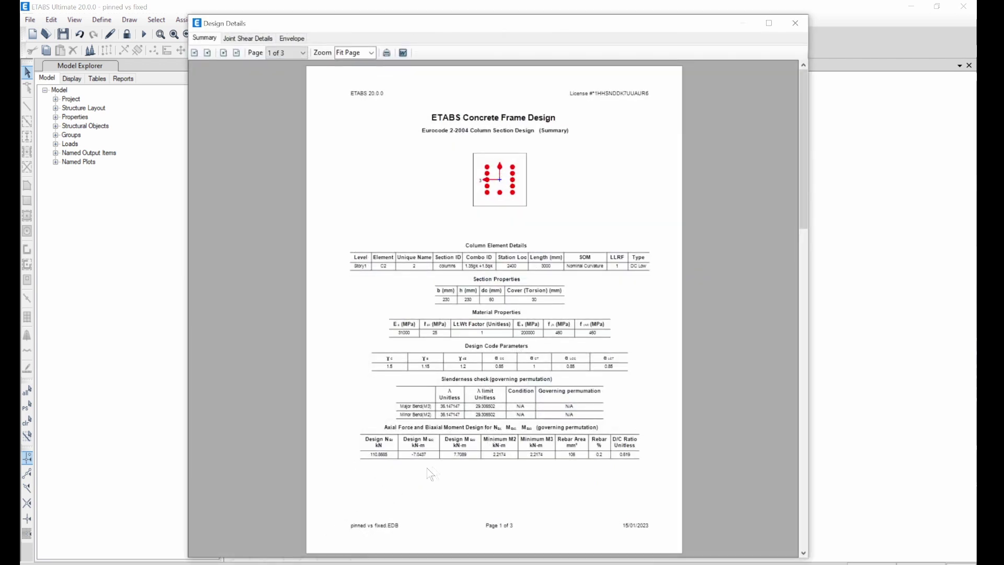
left_click(769, 23)
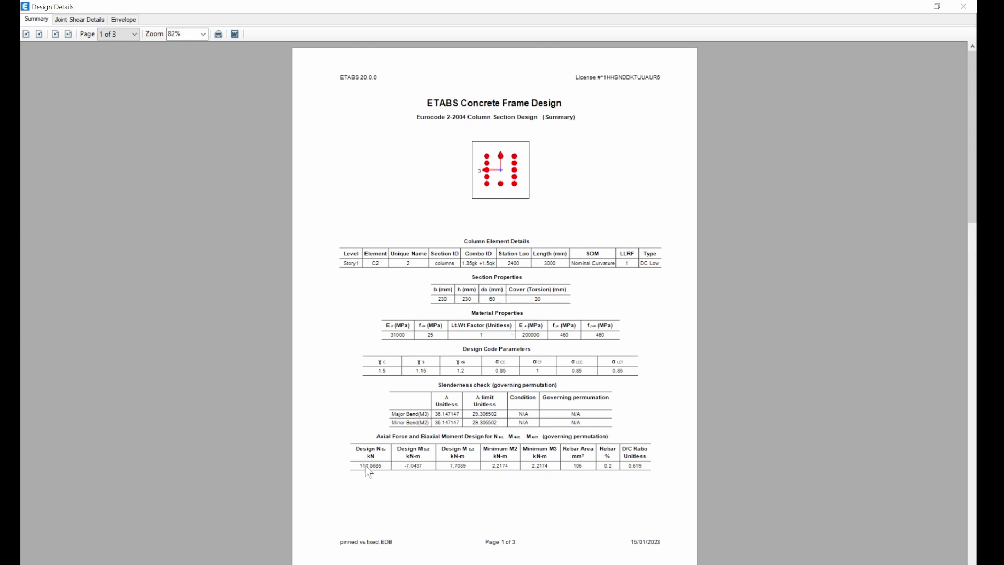
- Close column C2's design report and its Concrete Column Design Information dialog
left_click(963, 7)
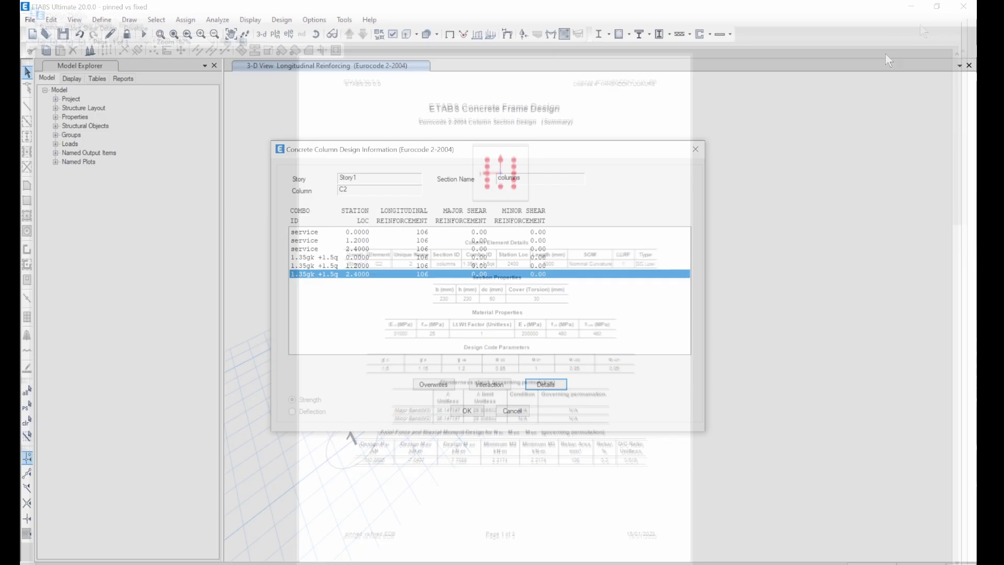
left_click(695, 152)
scroll(421, 256, "up", 3)
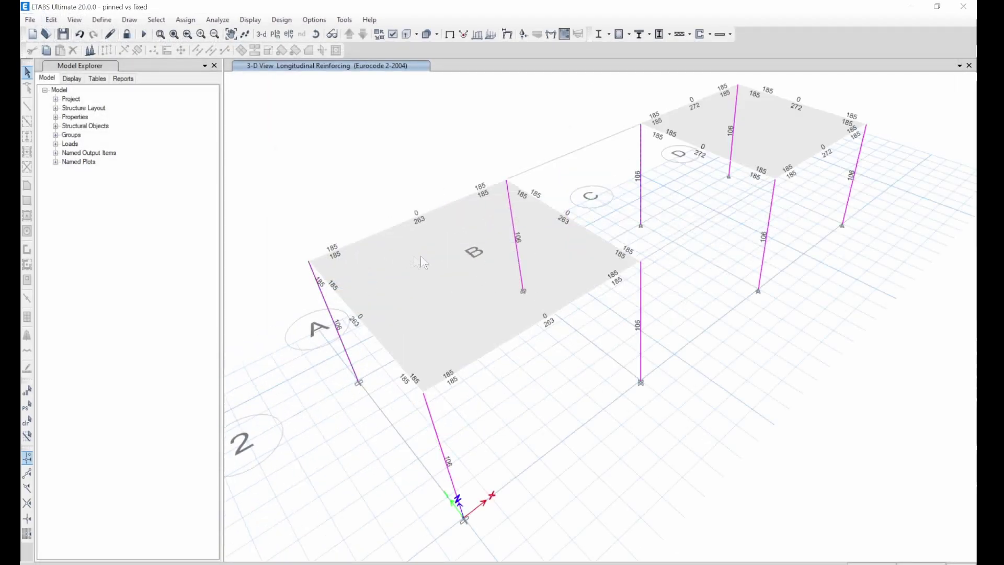
scroll(411, 255, "down", 3)
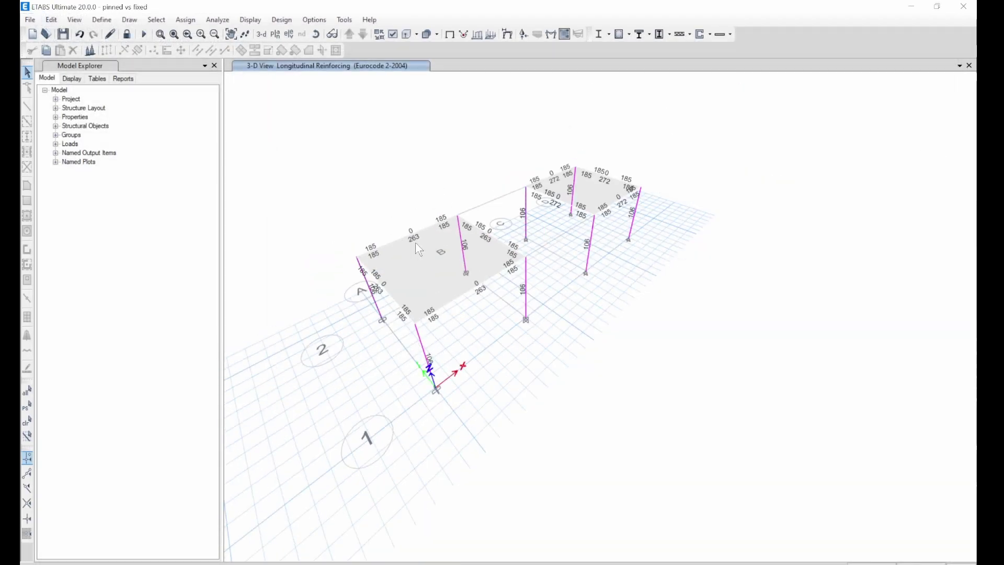
scroll(415, 242, "up", 3)
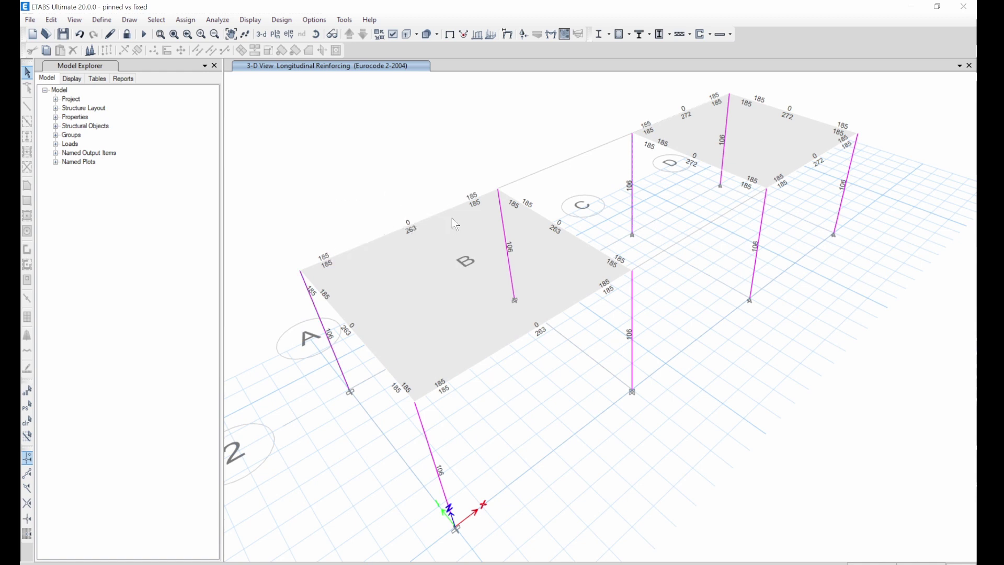
- Inspect the beams' longitudinal reinforcing values across the 3-D frame view
mouse_move(357, 253)
mouse_move(688, 149)
mouse_move(700, 109)
scroll(536, 211, "down", 3)
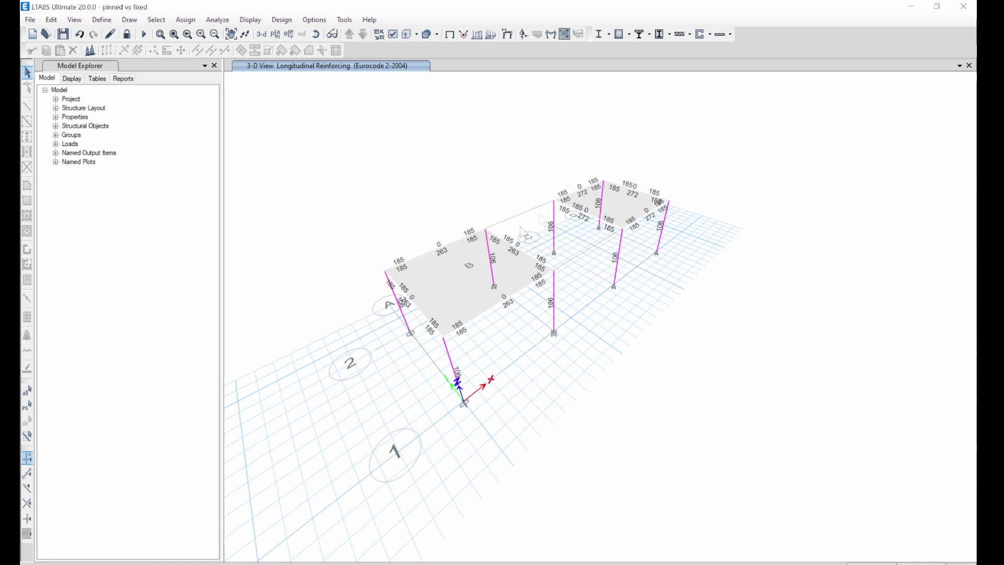
scroll(519, 230, "up", 2)
scroll(490, 240, "down", 3)
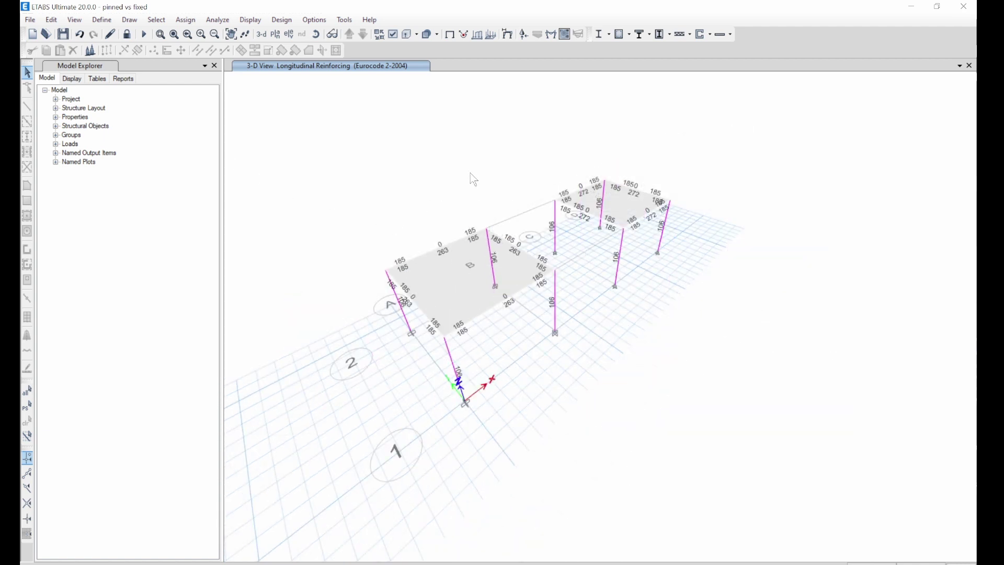